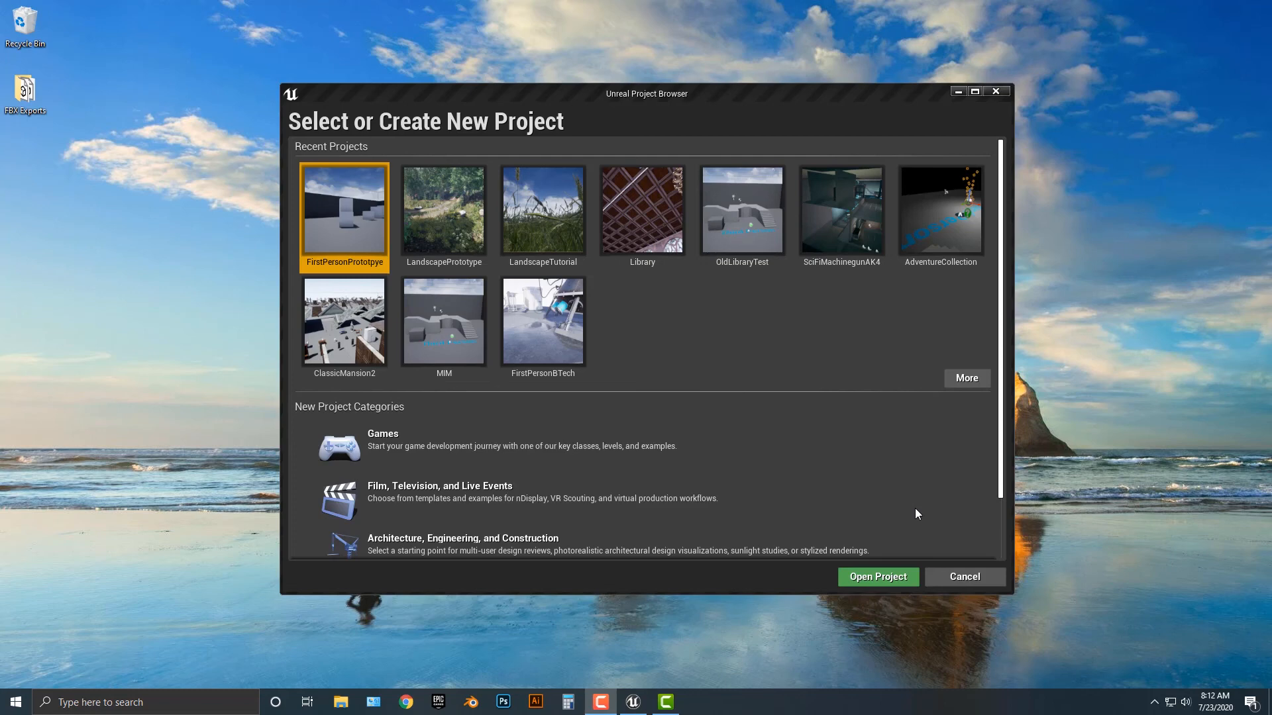
- Open the Unreal Engine library in the Epic Games Launcher and look over the installed engine version and existing projects
{"action": "left_click", "coordinate": [439, 702]}
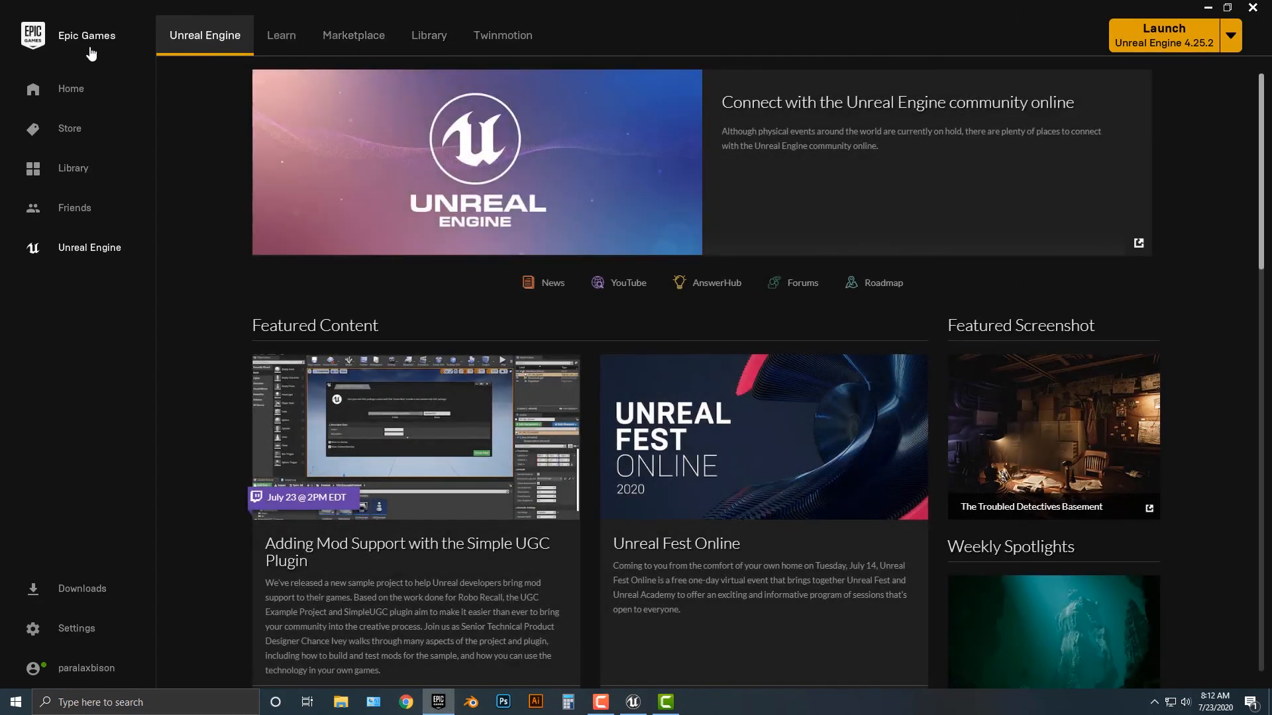
{"action": "left_click", "coordinate": [410, 39]}
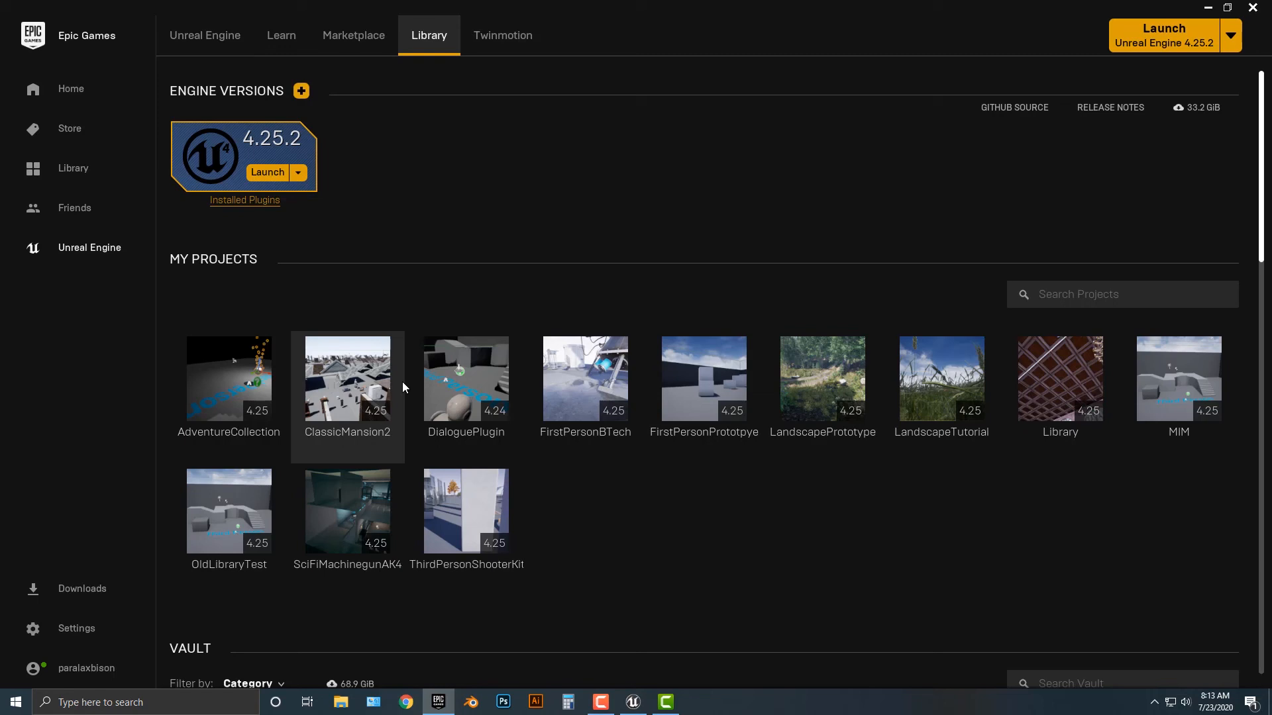
{"action": "mouse_move", "coordinate": [390, 403]}
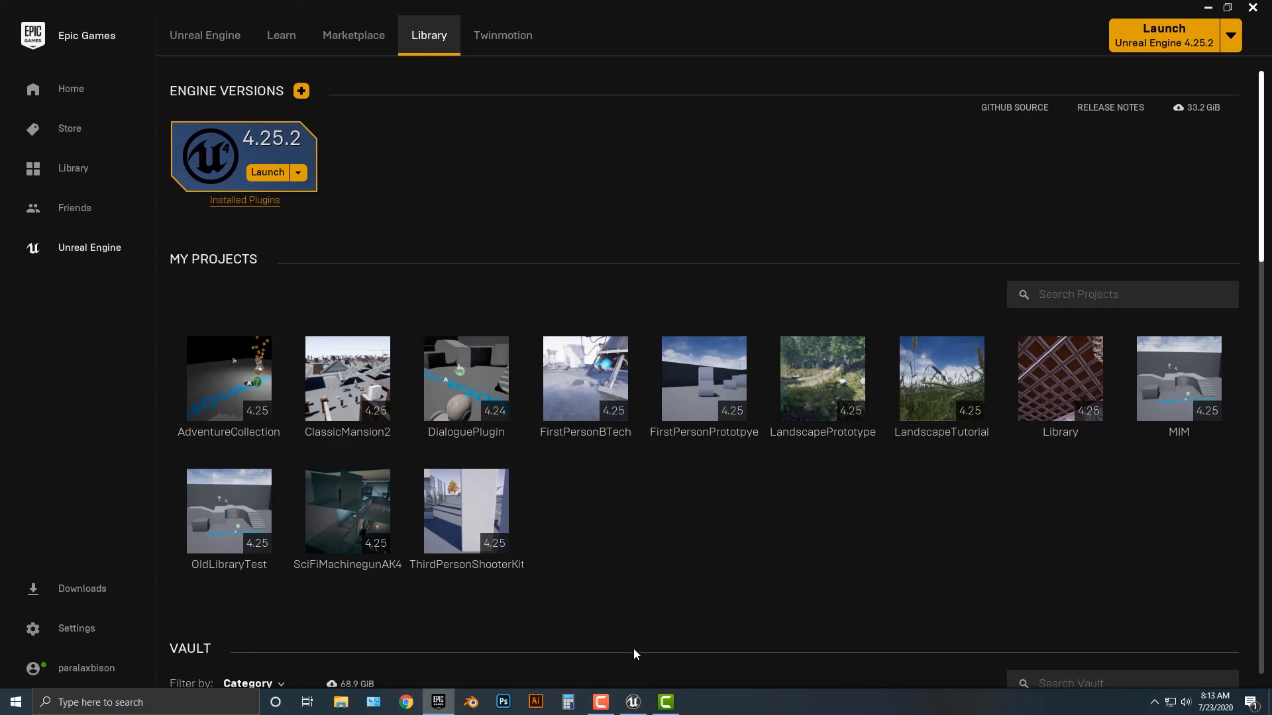
- Switch back to the Unreal Project Browser and start a new project in the Games category
{"action": "left_click", "coordinate": [632, 702]}
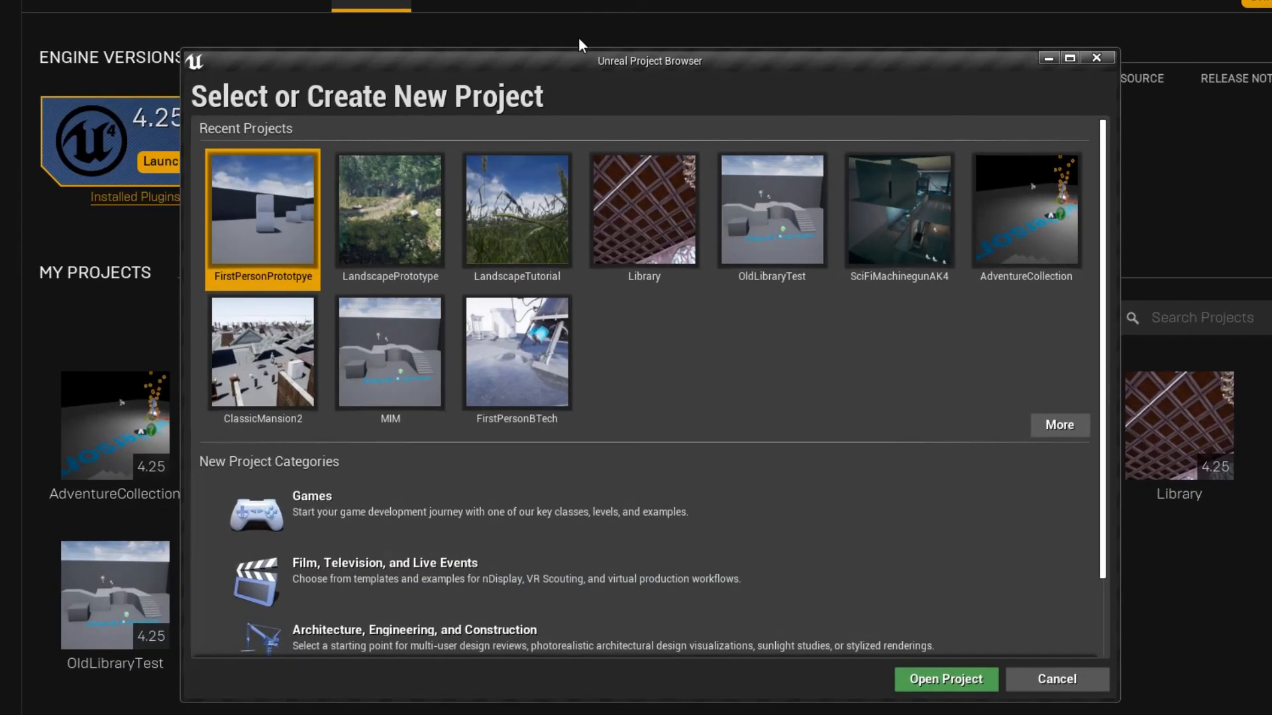
{"action": "left_click_drag", "start_coordinate": [578, 62], "coordinate": [571, 44]}
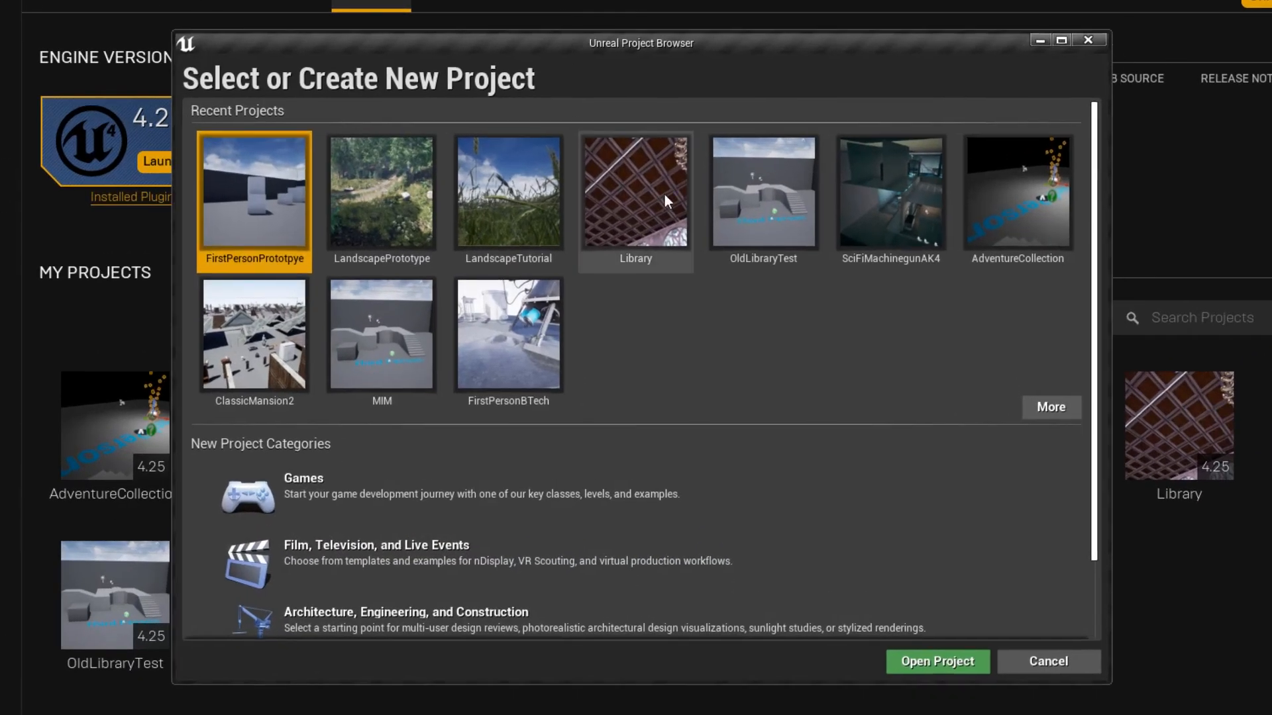
{"action": "scroll", "coordinate": [675, 144], "scroll_direction": "down", "scroll_amount": 1}
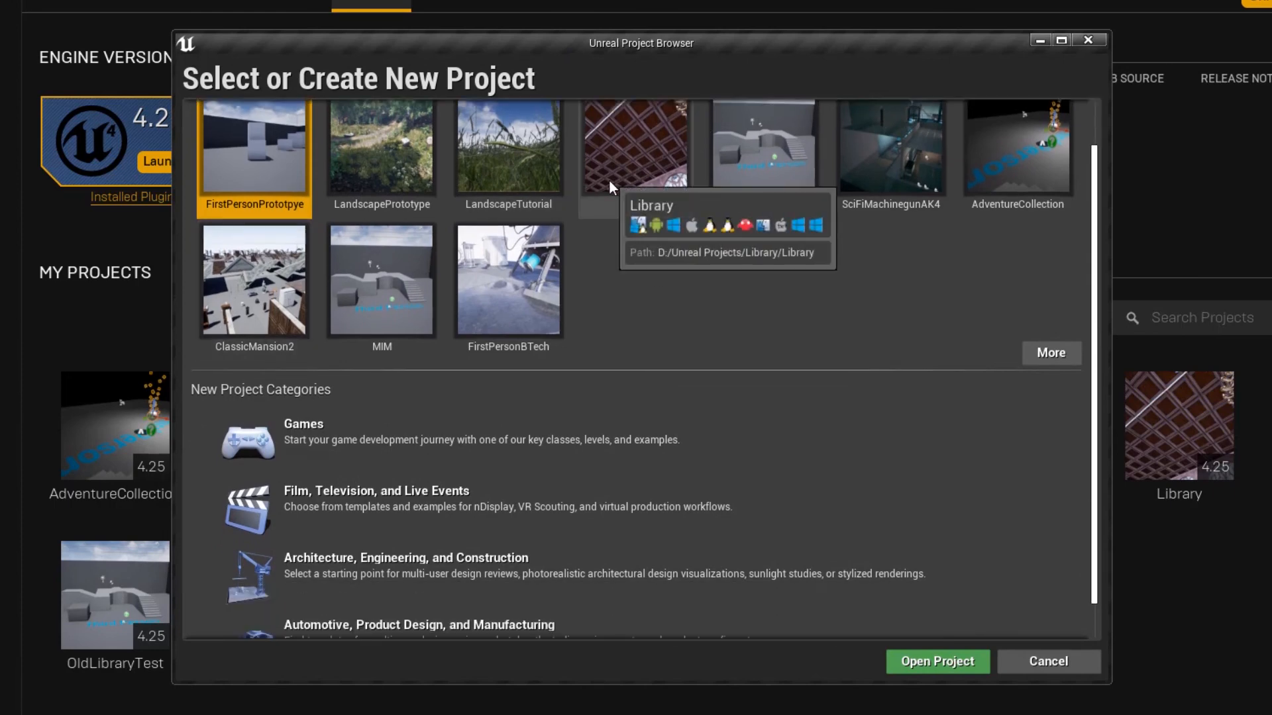
{"action": "scroll", "coordinate": [686, 189], "scroll_direction": "down", "scroll_amount": 2}
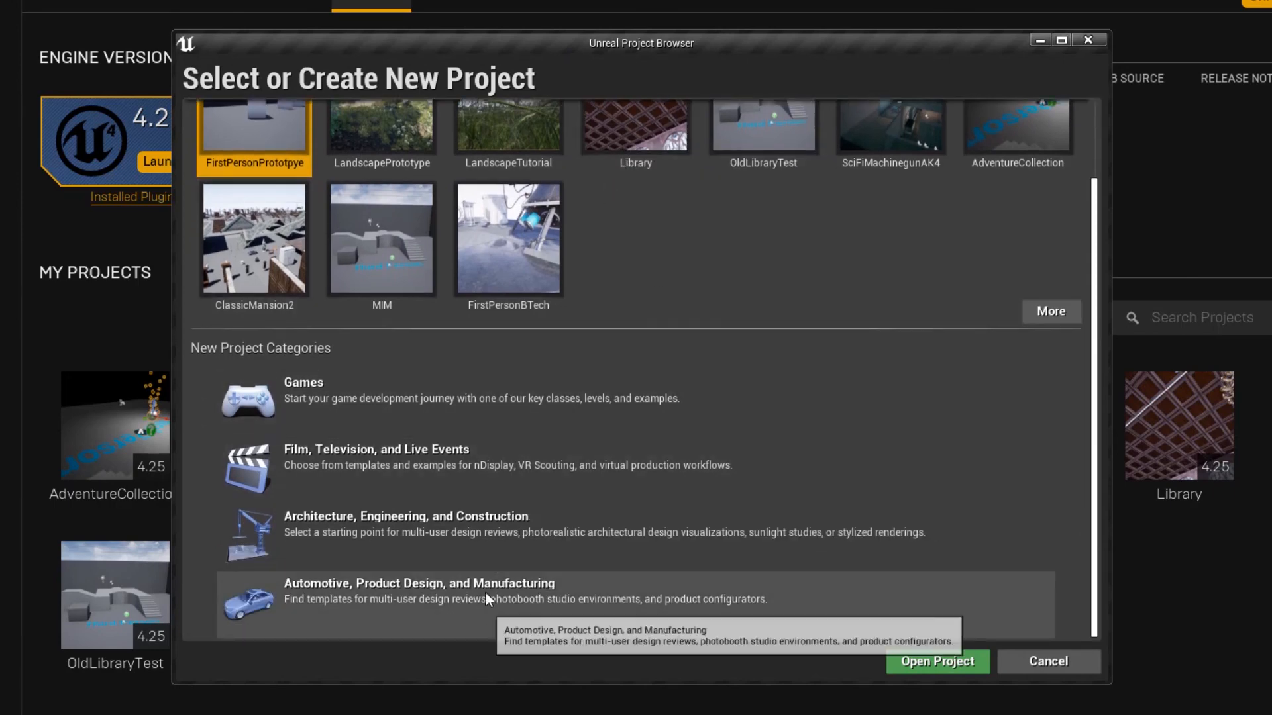
{"action": "left_click", "coordinate": [473, 391]}
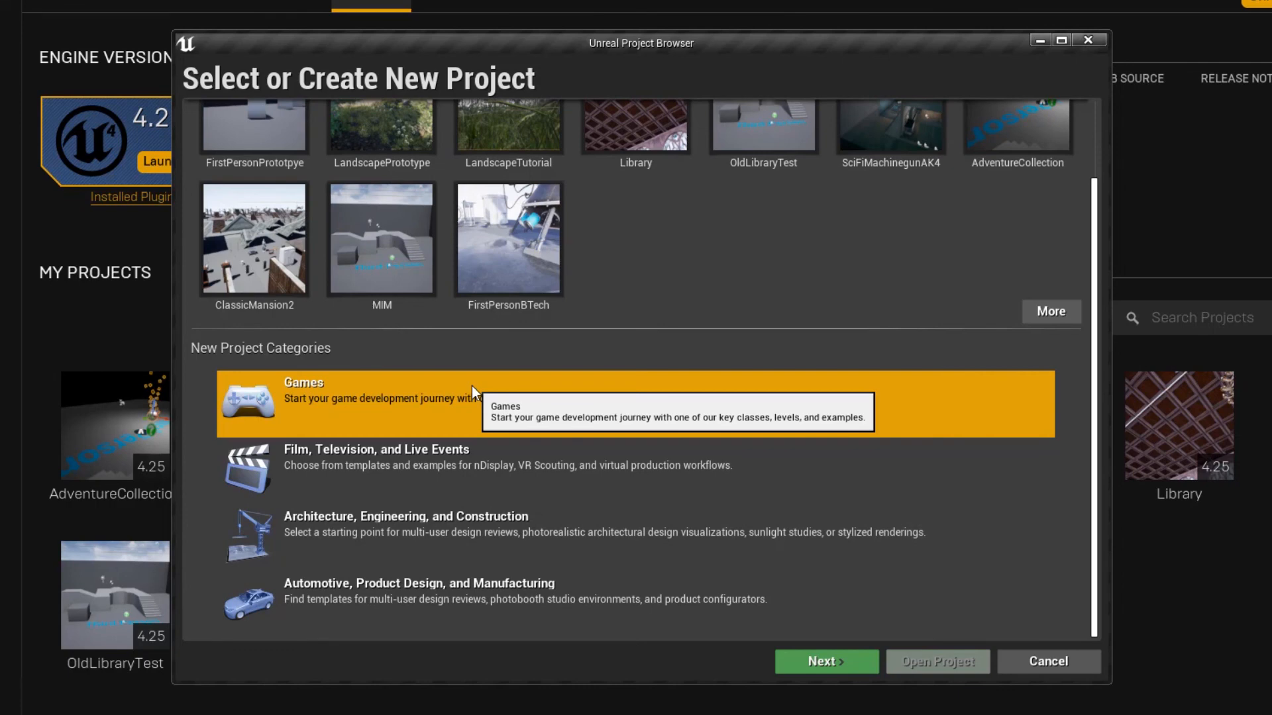
{"action": "left_click", "coordinate": [855, 662]}
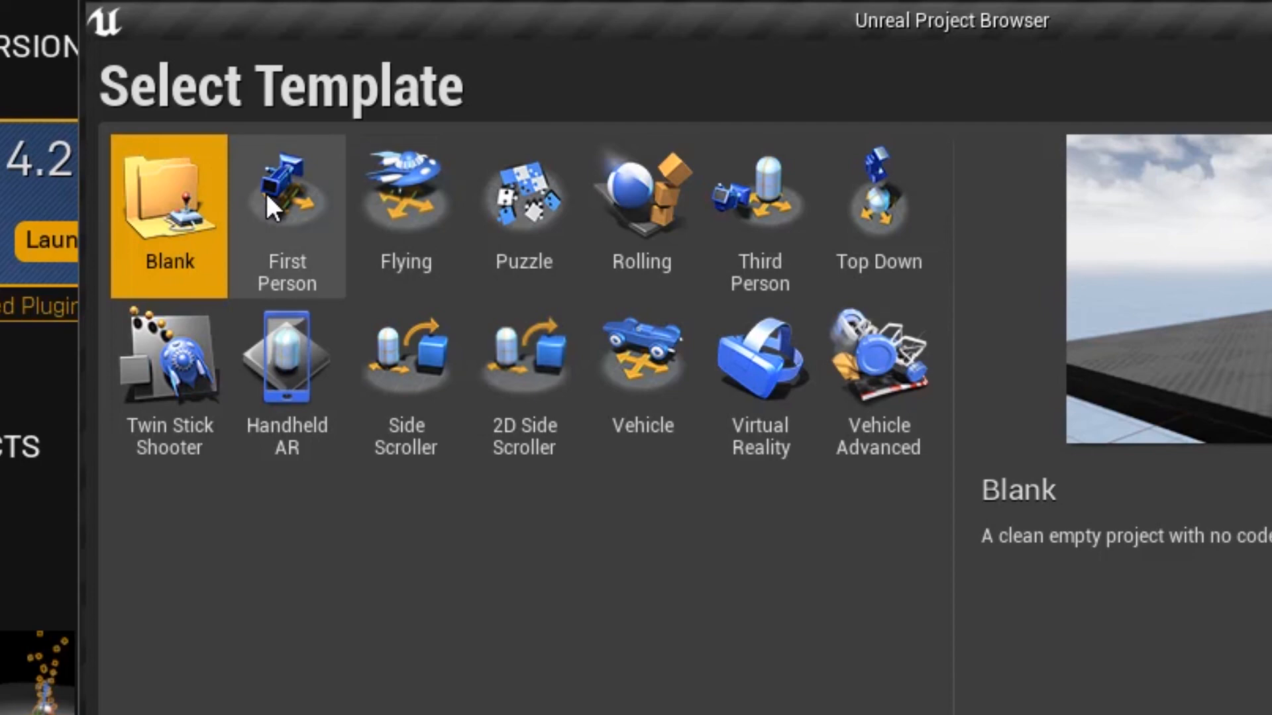
- Compare the First Person and Third Person templates, choose First Person and continue to the project settings
{"action": "left_click", "coordinate": [282, 205]}
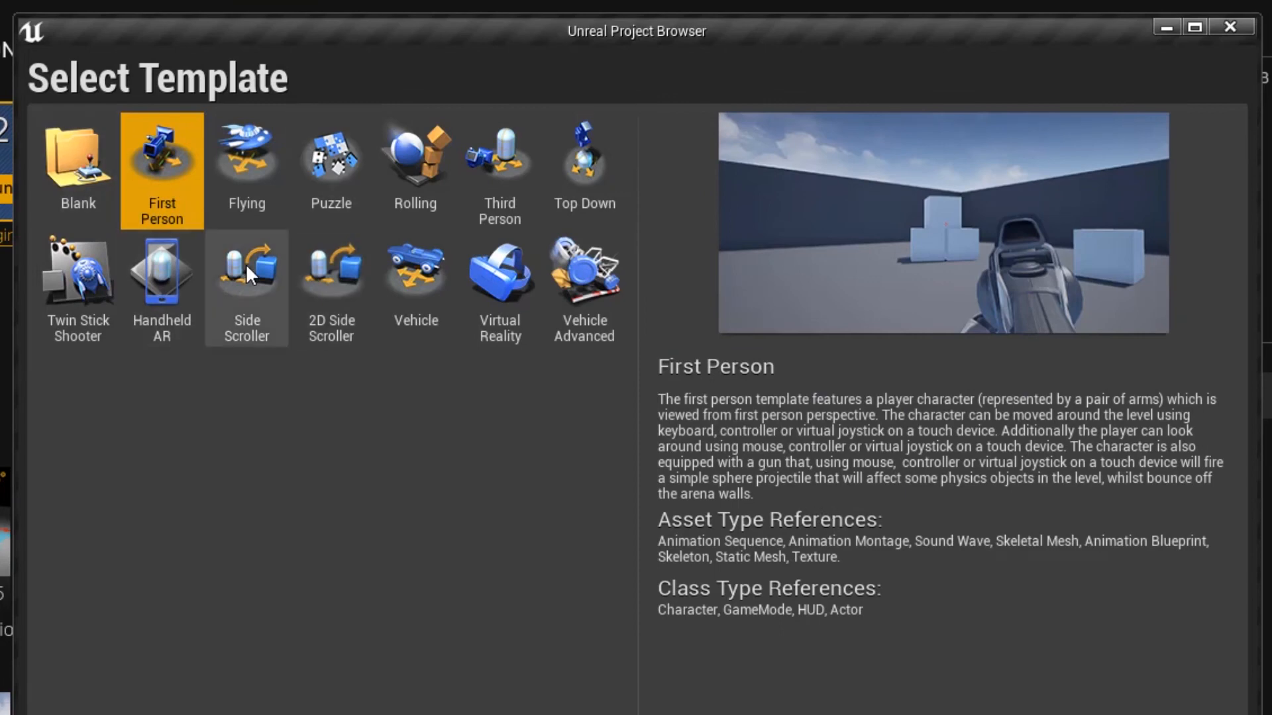
{"action": "left_click", "coordinate": [523, 161]}
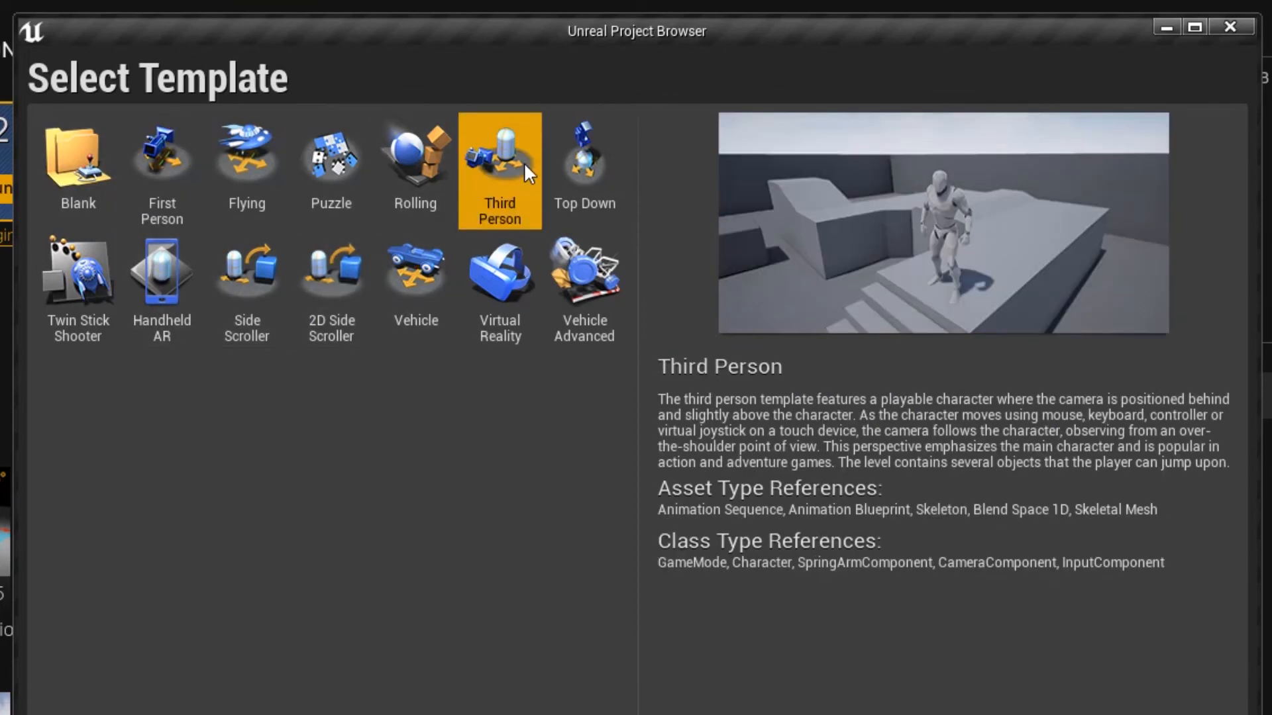
{"action": "left_click", "coordinate": [157, 150]}
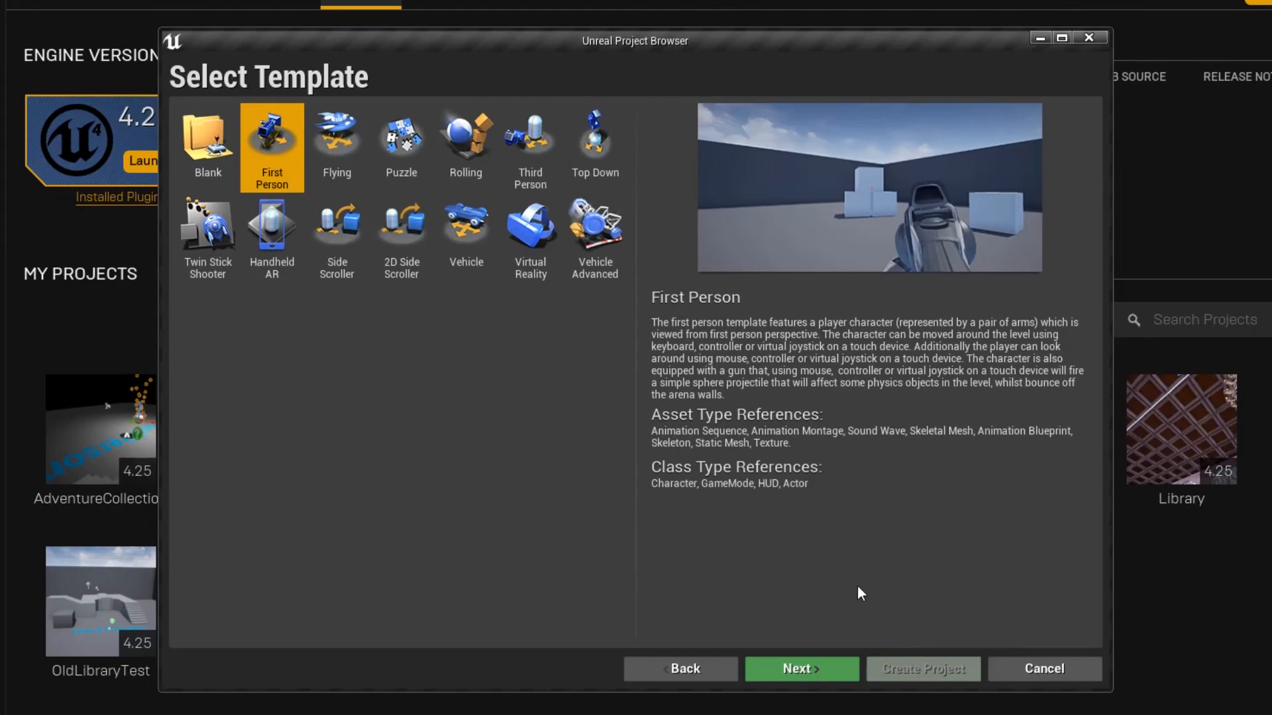
{"action": "left_click", "coordinate": [832, 666]}
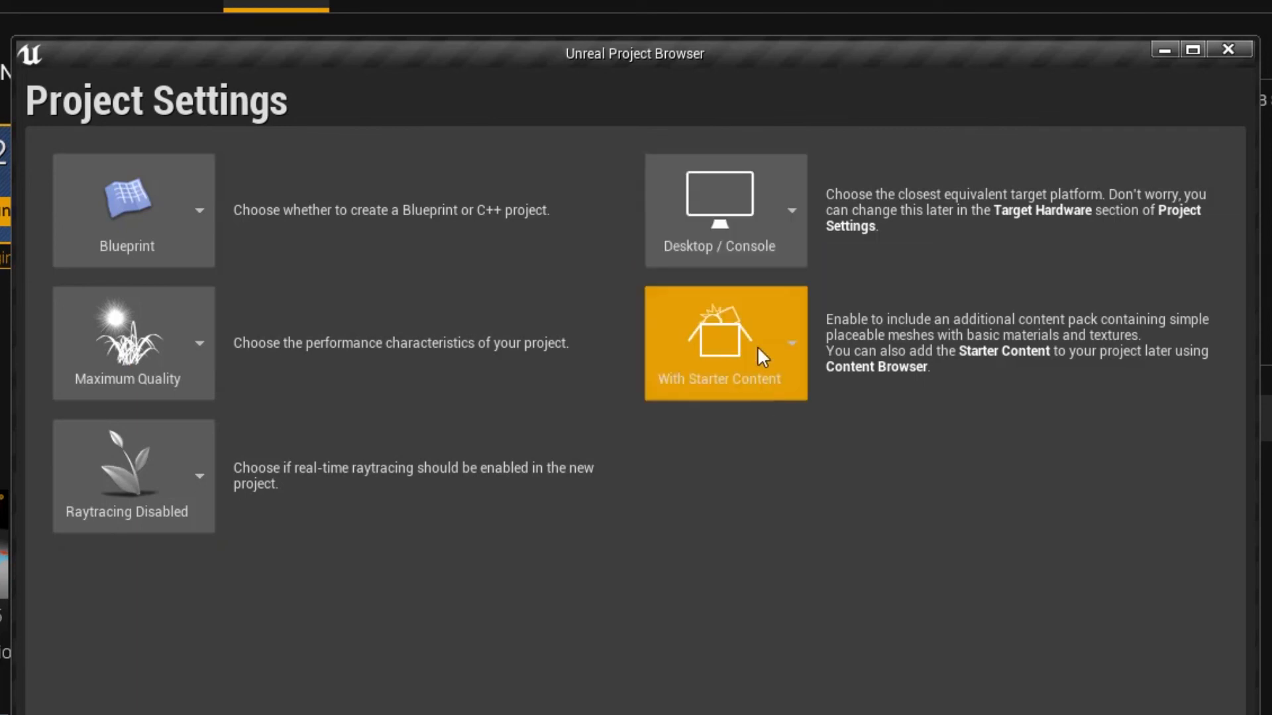
- Review the project type, quality and target platform options, keeping Blueprint, Maximum Quality and Desktop / Console
{"action": "left_click", "coordinate": [176, 226]}
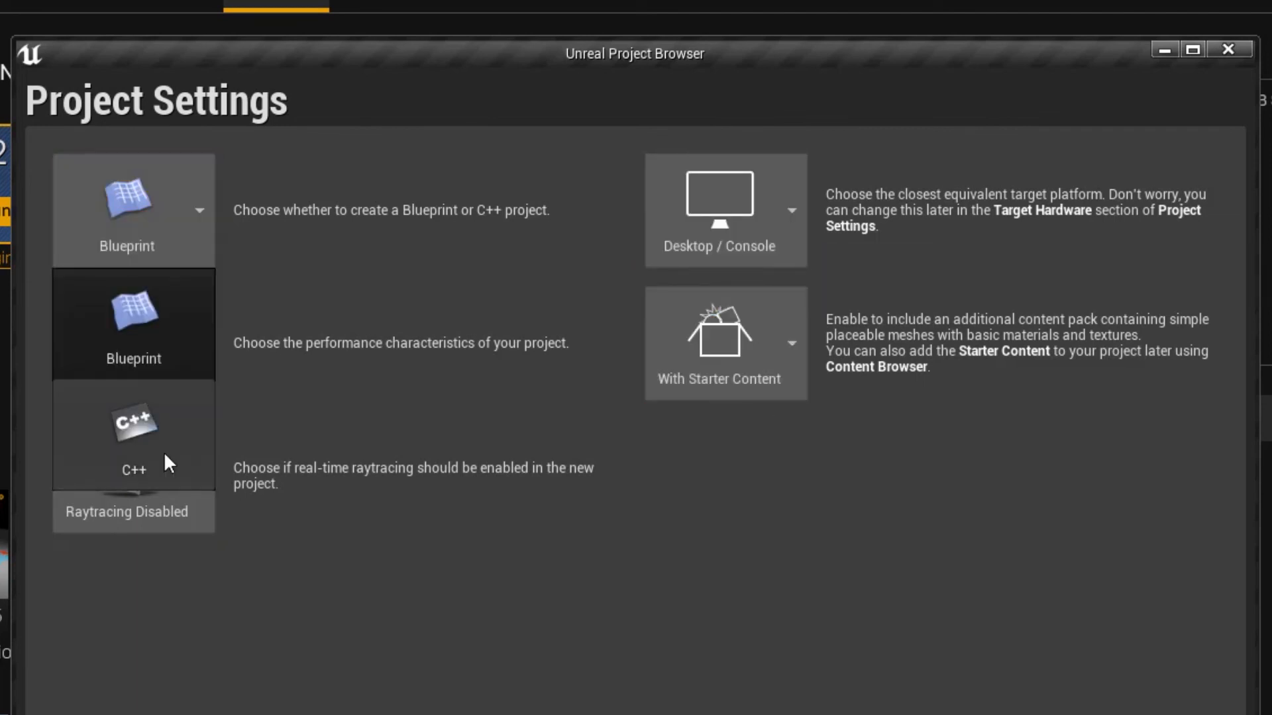
{"action": "left_click", "coordinate": [174, 228]}
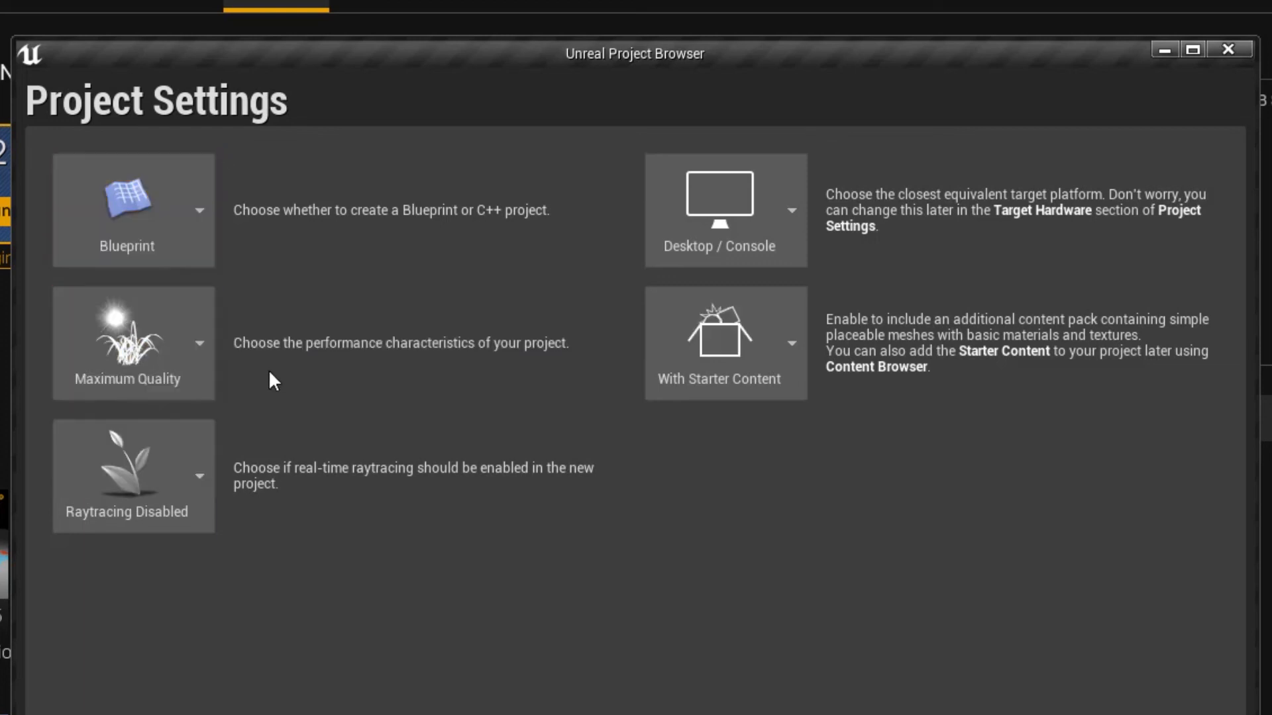
{"action": "left_click", "coordinate": [184, 353]}
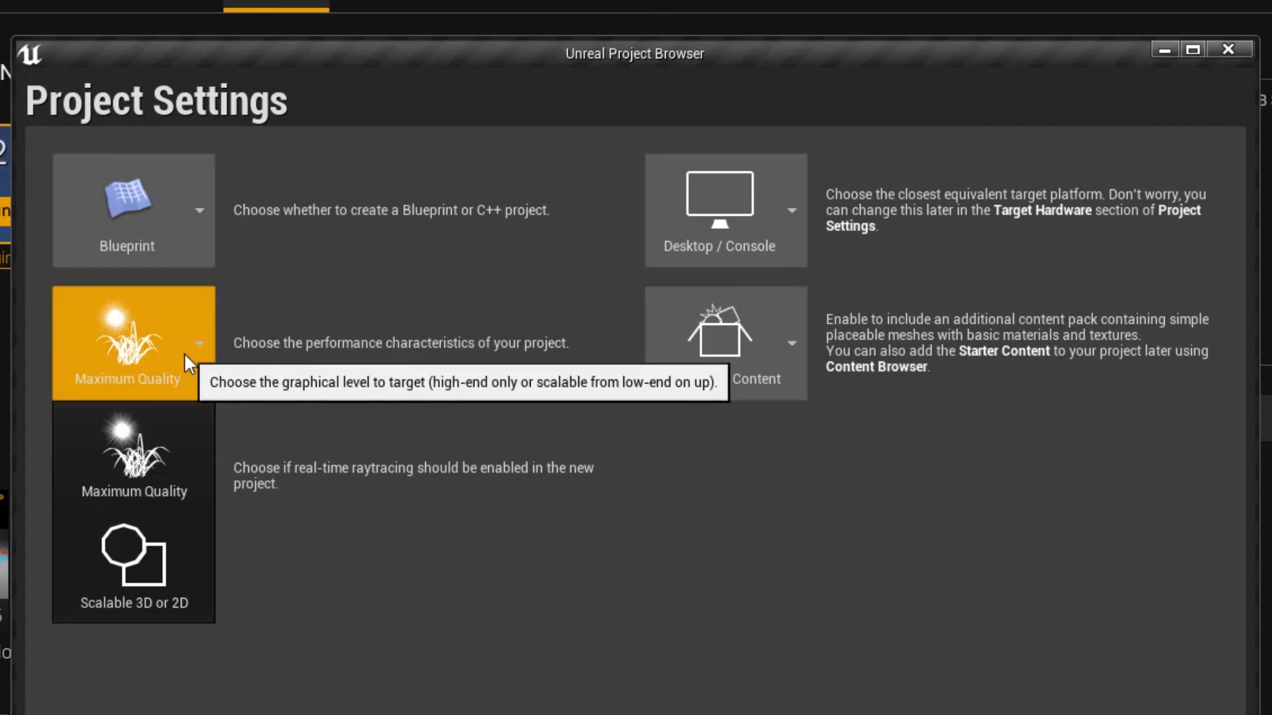
{"action": "left_click", "coordinate": [154, 450]}
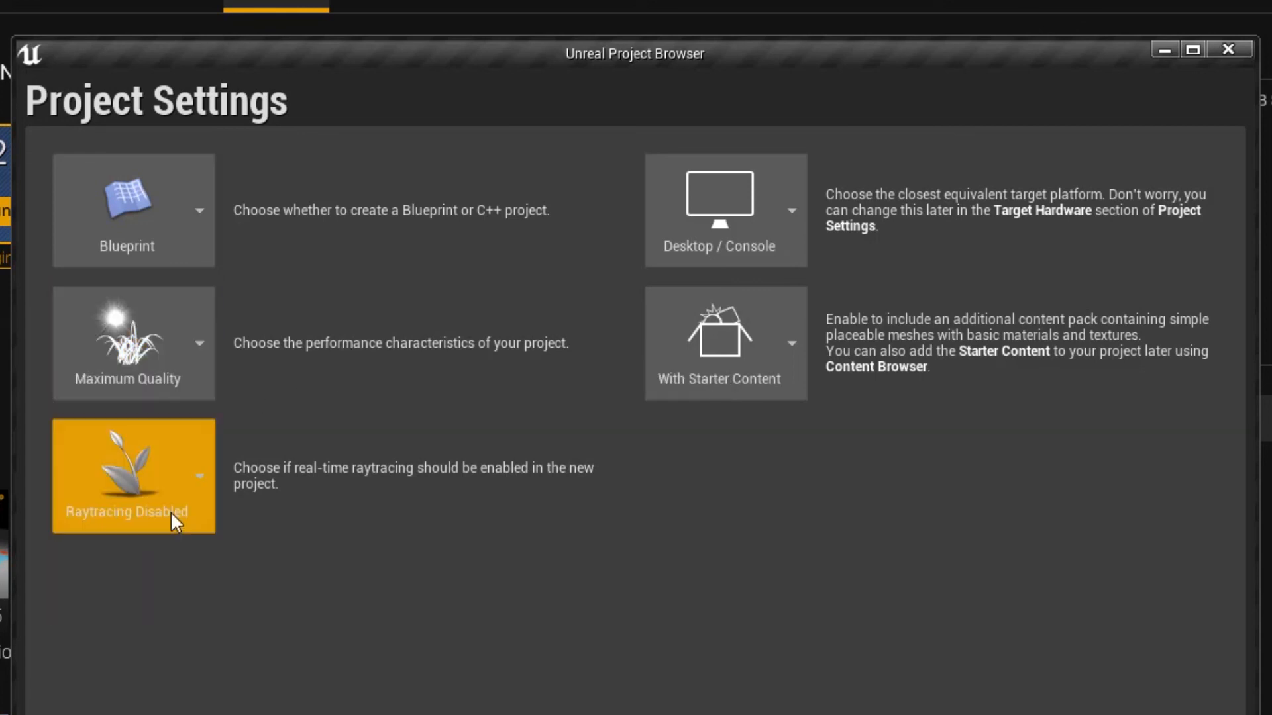
{"action": "left_click", "coordinate": [772, 214]}
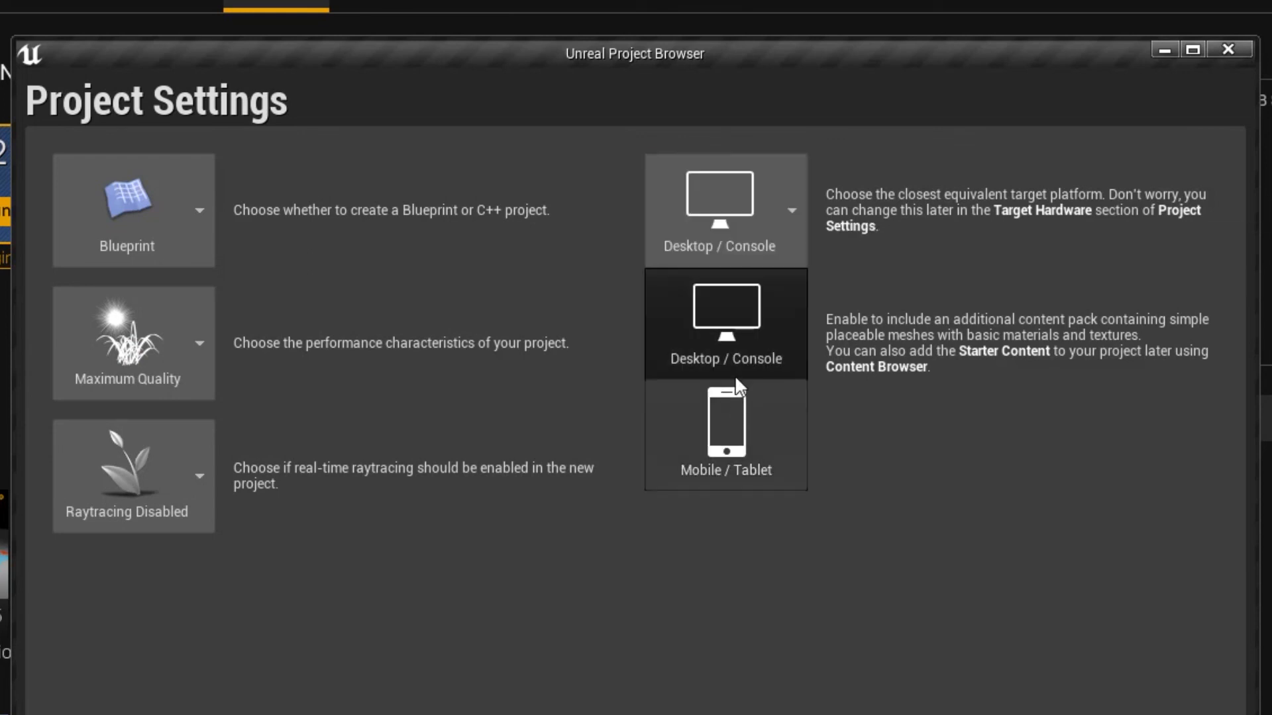
{"action": "left_click", "coordinate": [777, 226]}
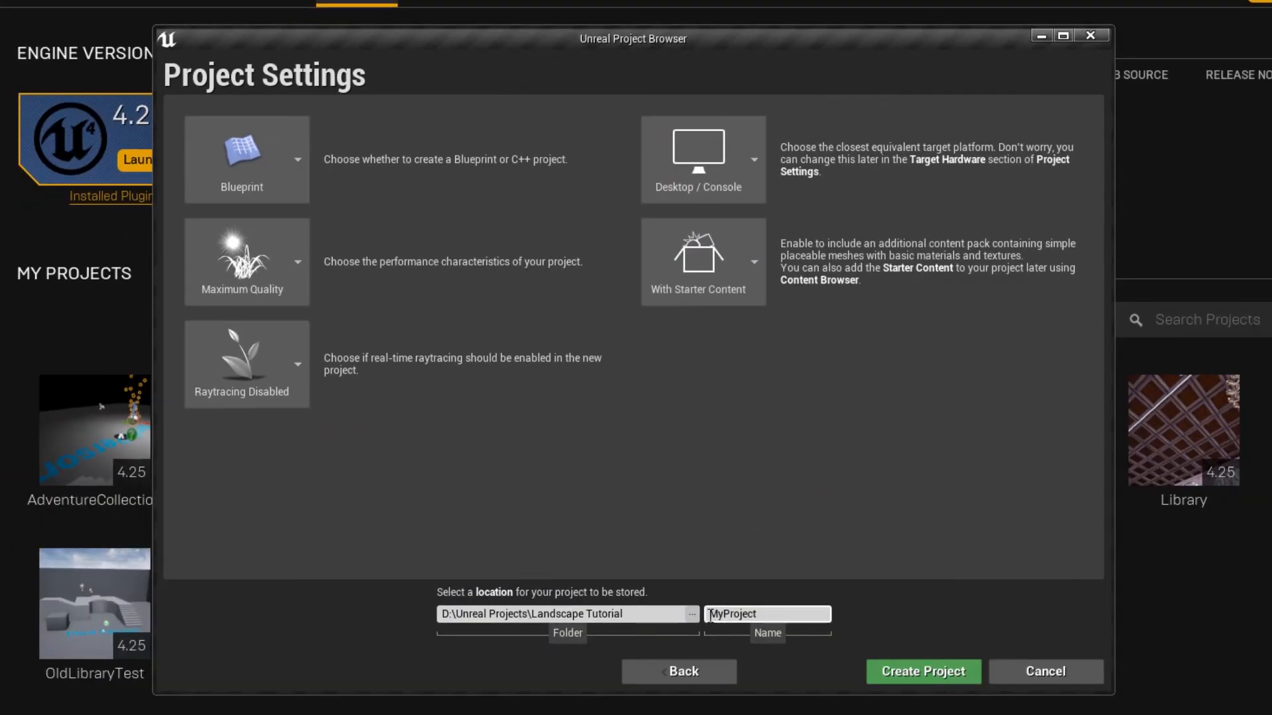
- Replace the default project name, trying "FPS as" with a space and correcting it to "FPS_"
{"action": "left_click", "coordinate": [779, 622]}
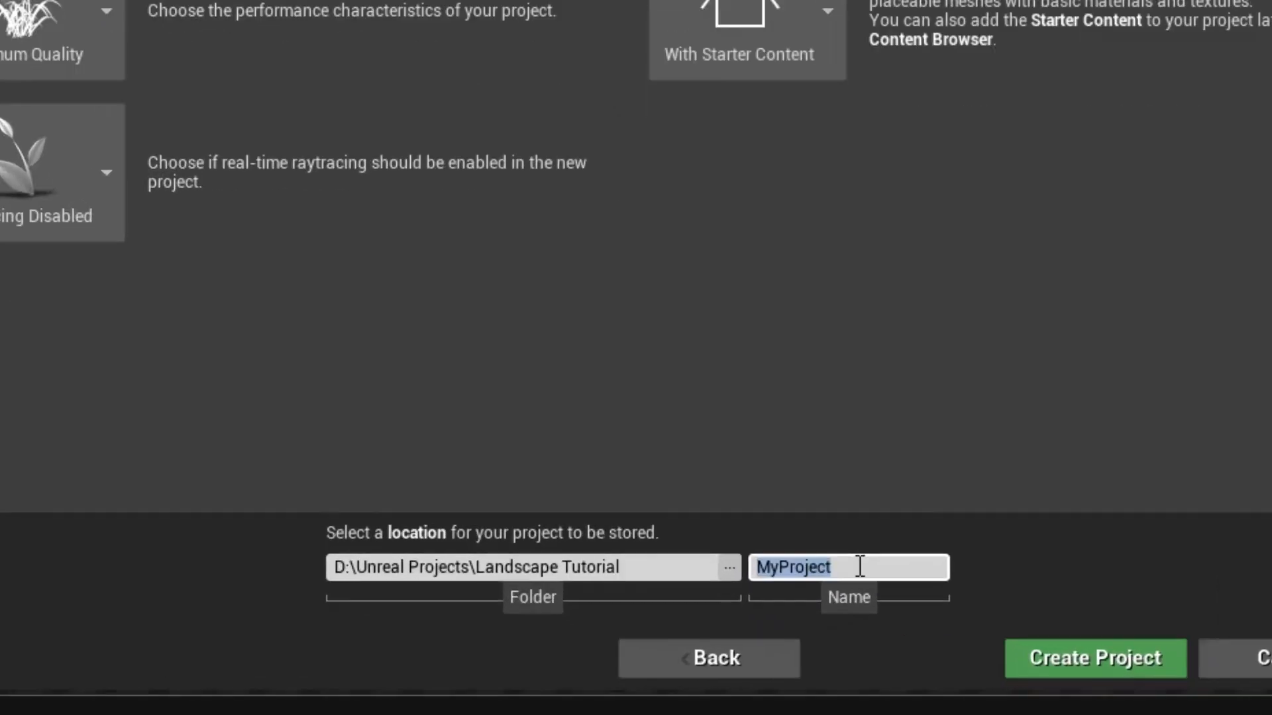
{"action": "type", "text": "FPS a"}
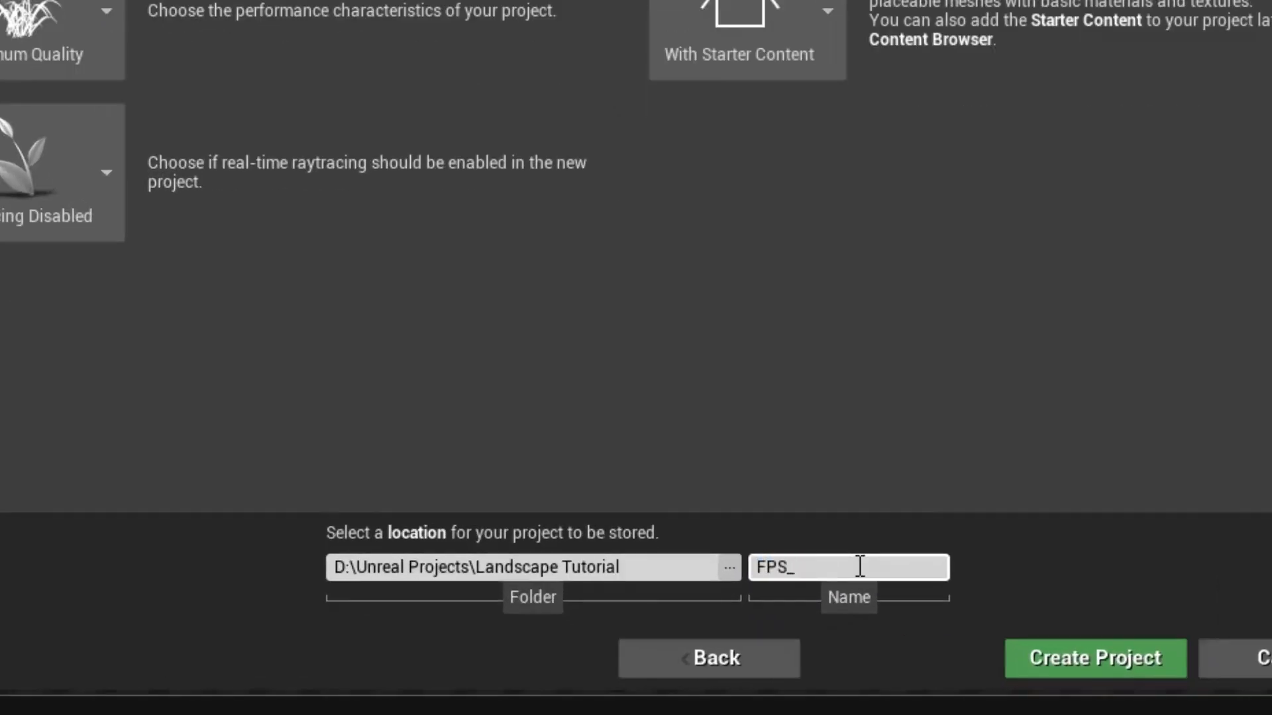
{"action": "type", "text": "s"}
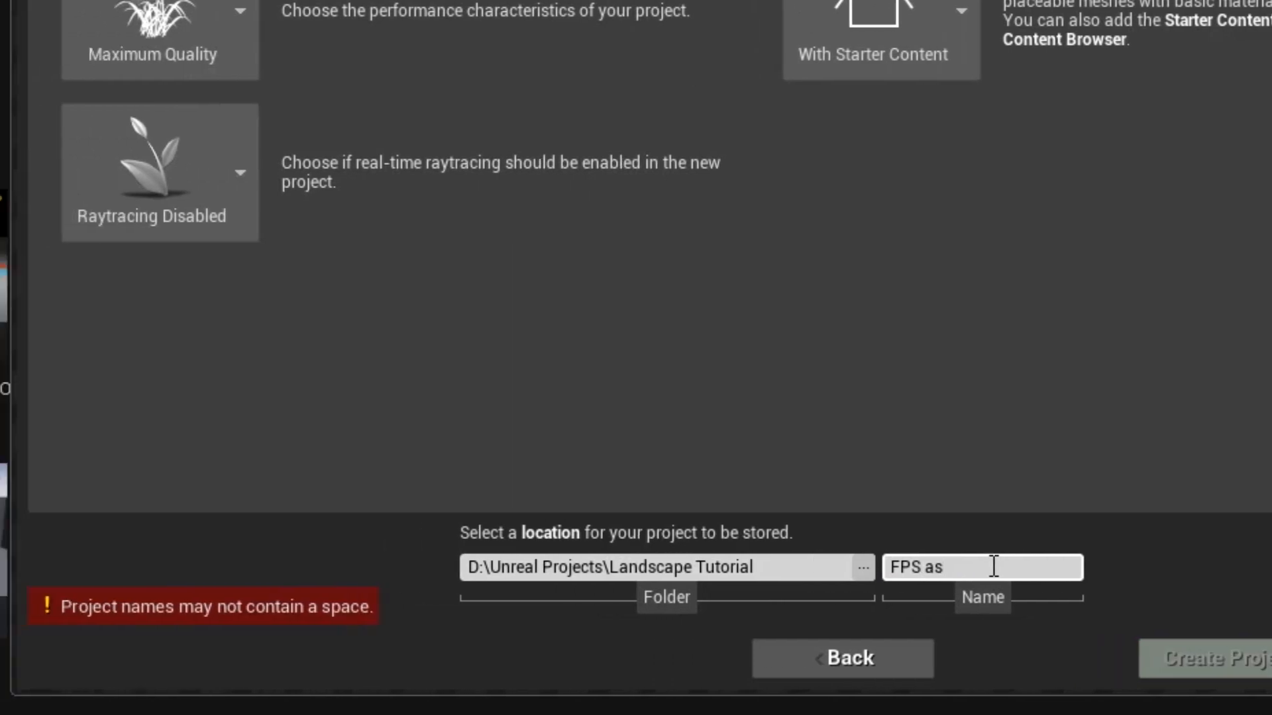
{"action": "key", "text": "BackSpace"}
{"action": "key", "text": "BackSpace"}
{"action": "key", "text": "BackSpace"}
{"action": "type", "text": "_"}
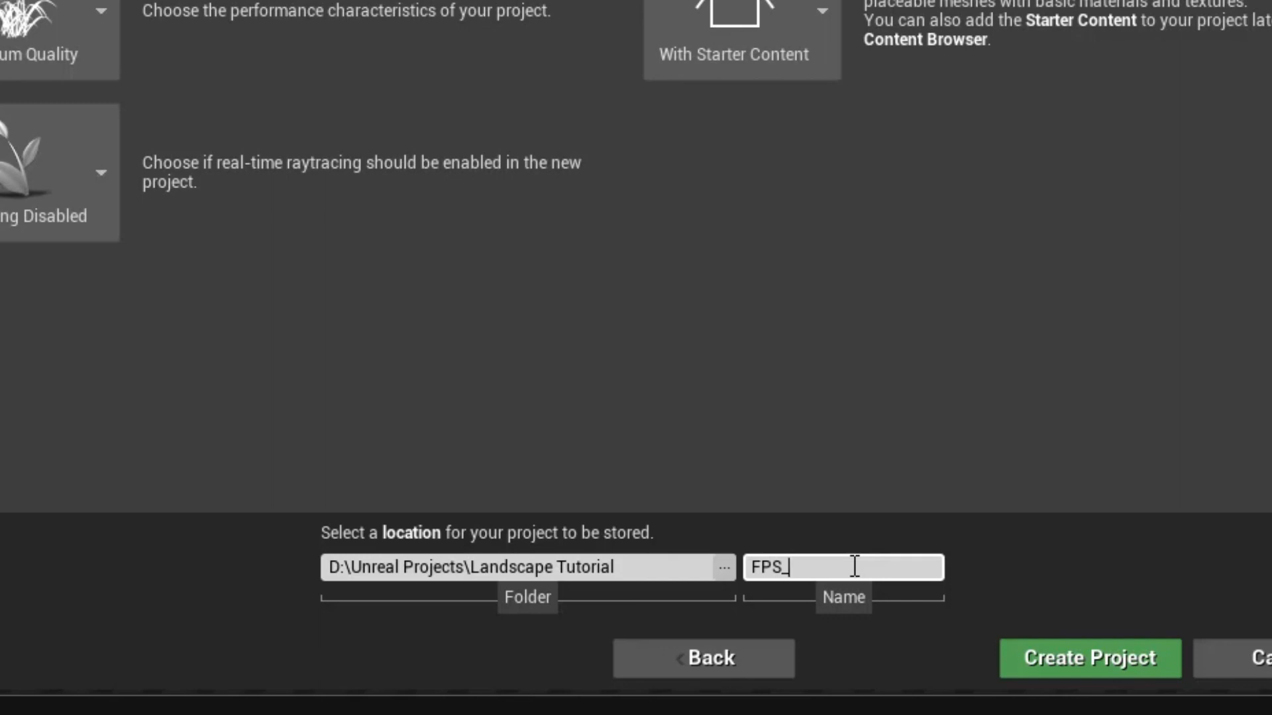
- Try extending the project name with a long run of digits, and reset it to "FPS_"
{"action": "type", "text": "123456679999999999"}
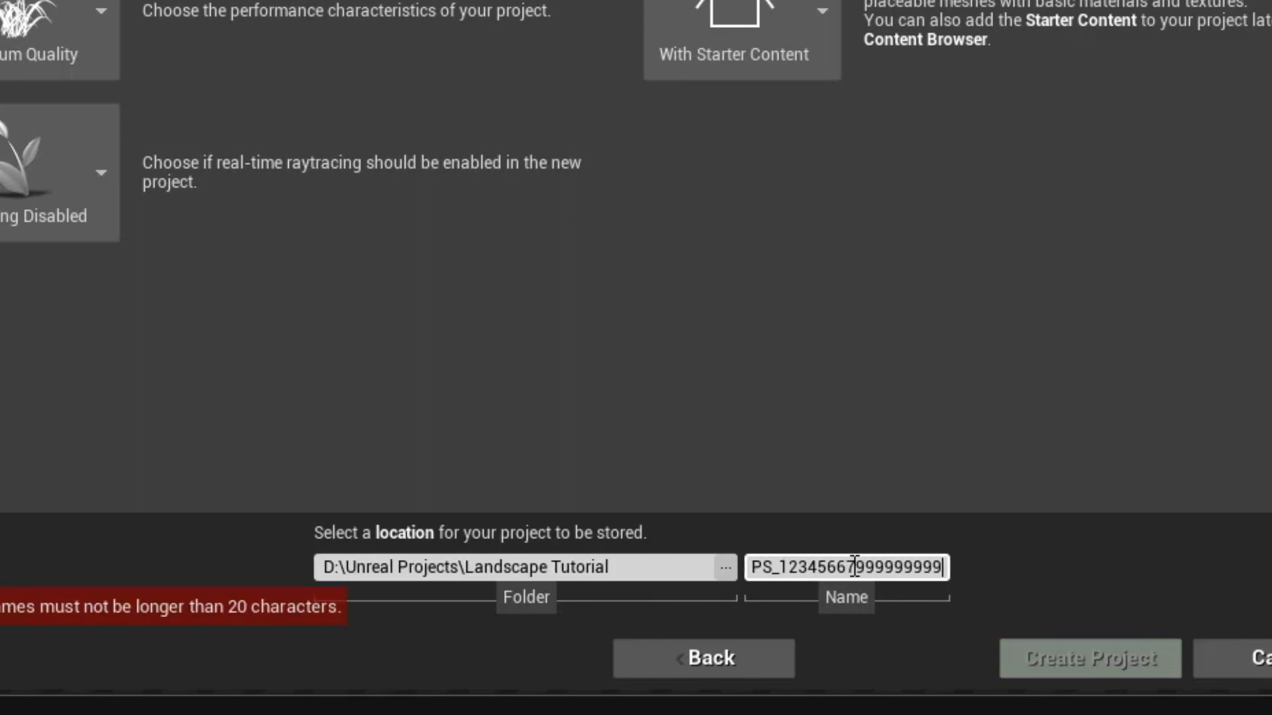
{"action": "key", "text": "ctrl+a"}
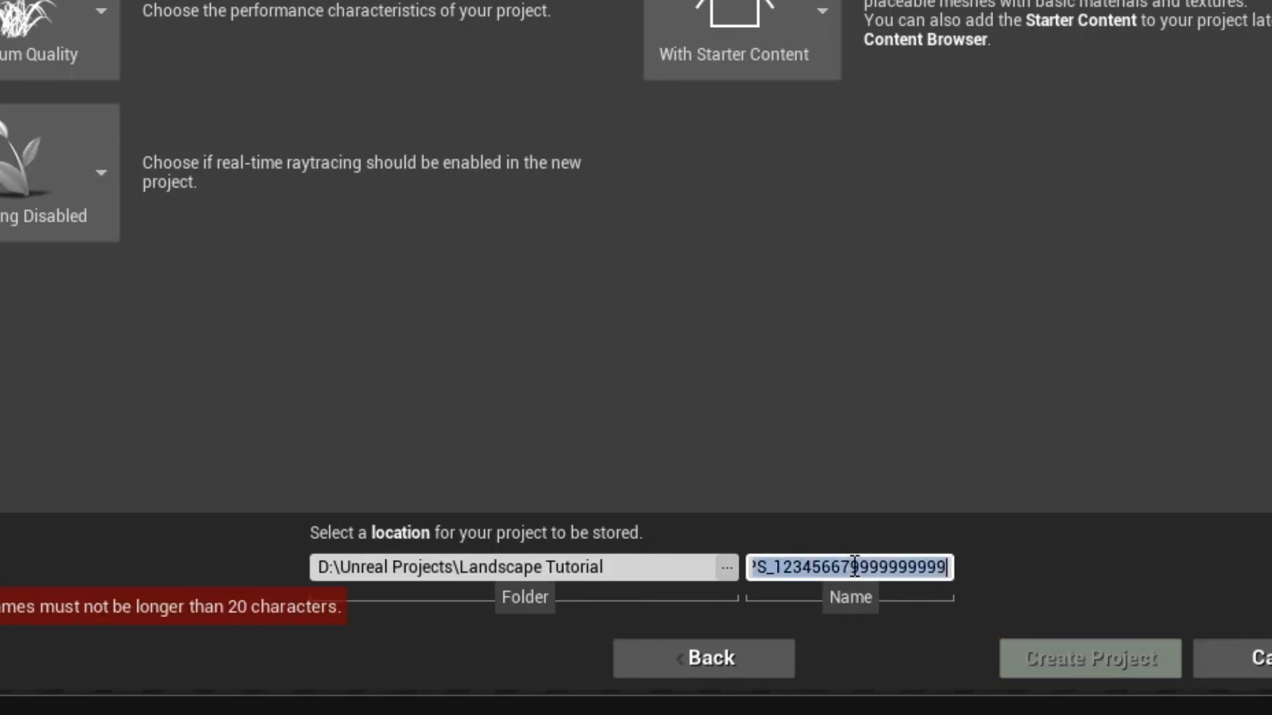
{"action": "key", "text": "BackSpace"}
{"action": "type", "text": "FPS_"}
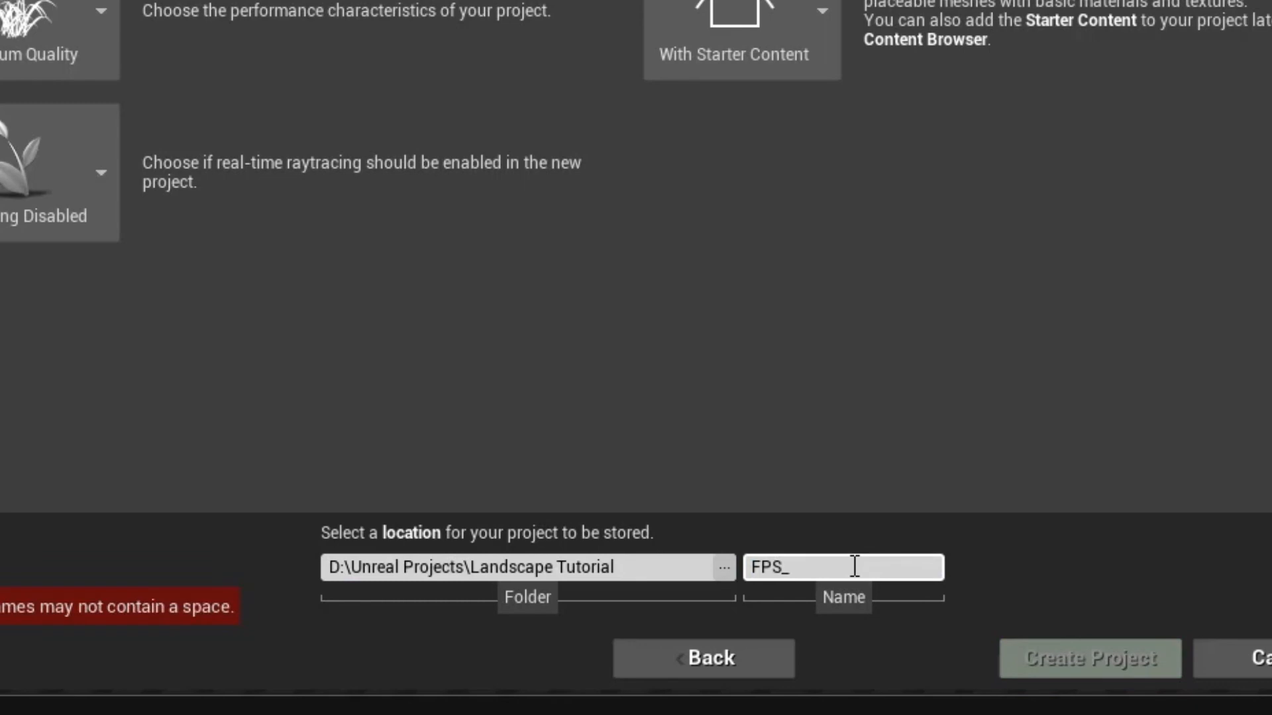
{"action": "key", "text": "BackSpace"}
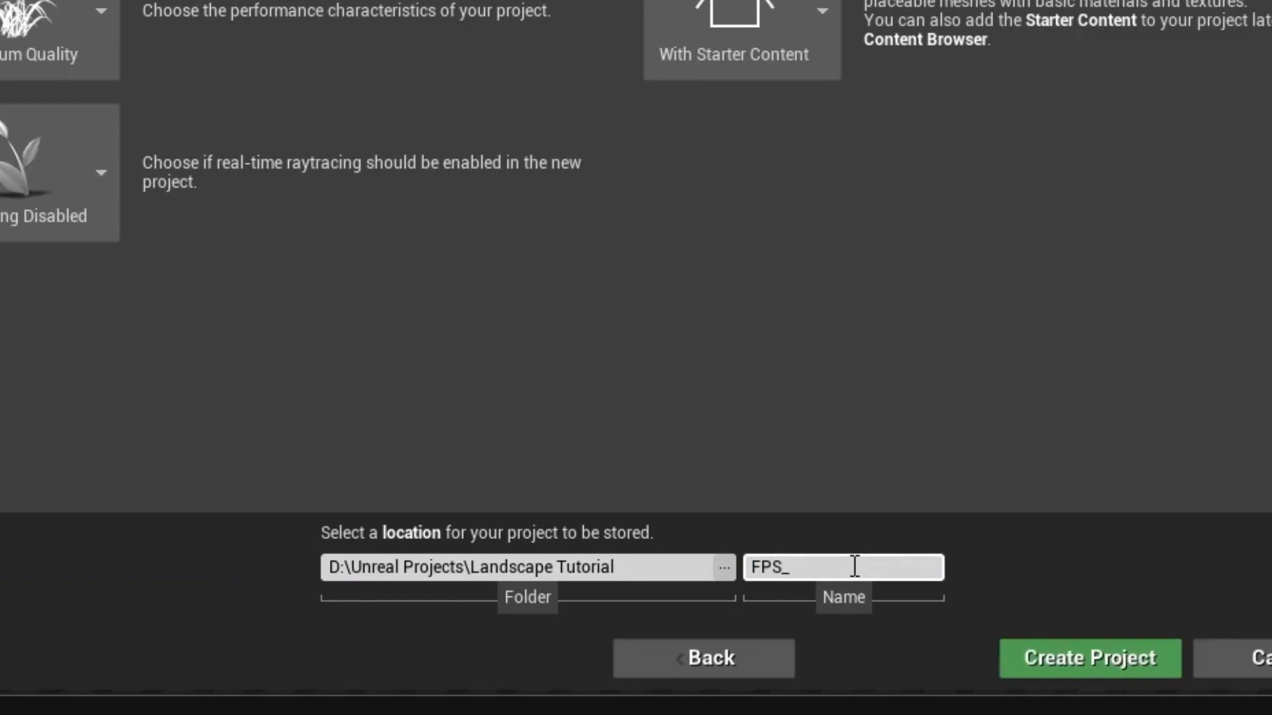
- Complete the project name as "FPS_Youtube_Tuorial", dropping the "_01" suffix
{"action": "type", "text": "Youtube_Tuorial_01"}
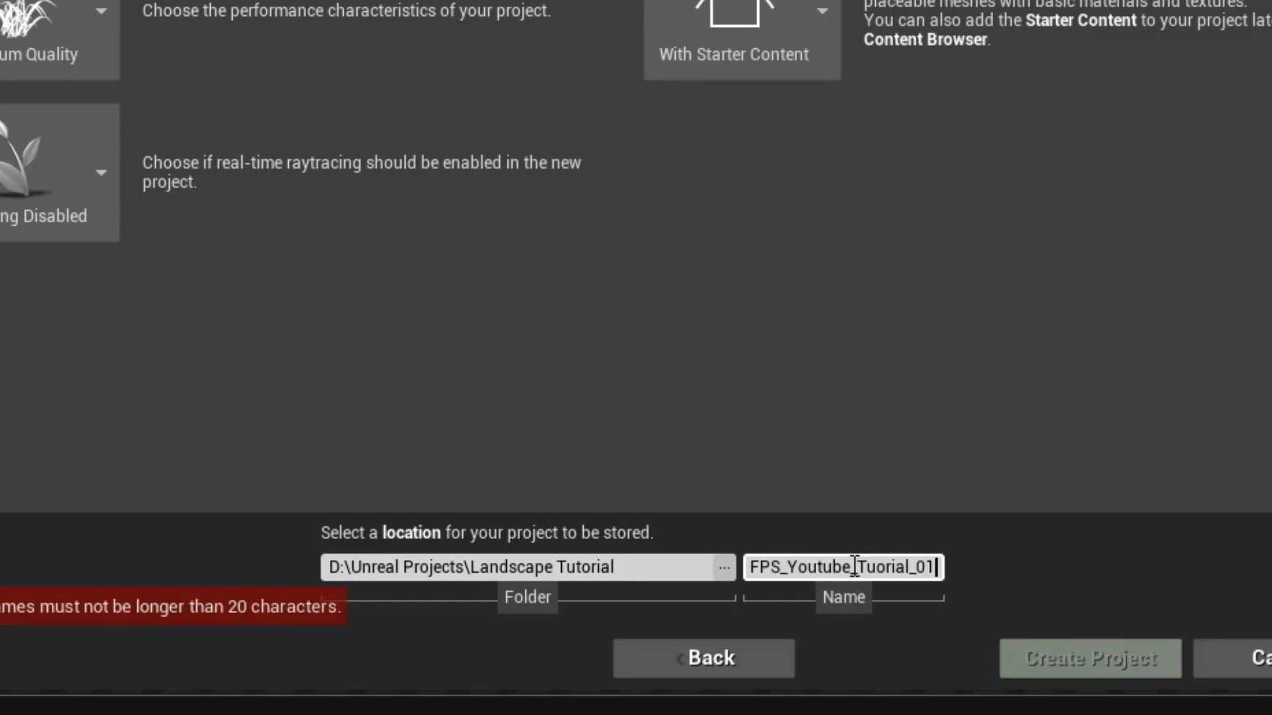
{"action": "key", "text": "BackSpace"}
{"action": "key", "text": "BackSpace"}
{"action": "key", "text": "BackSpace"}
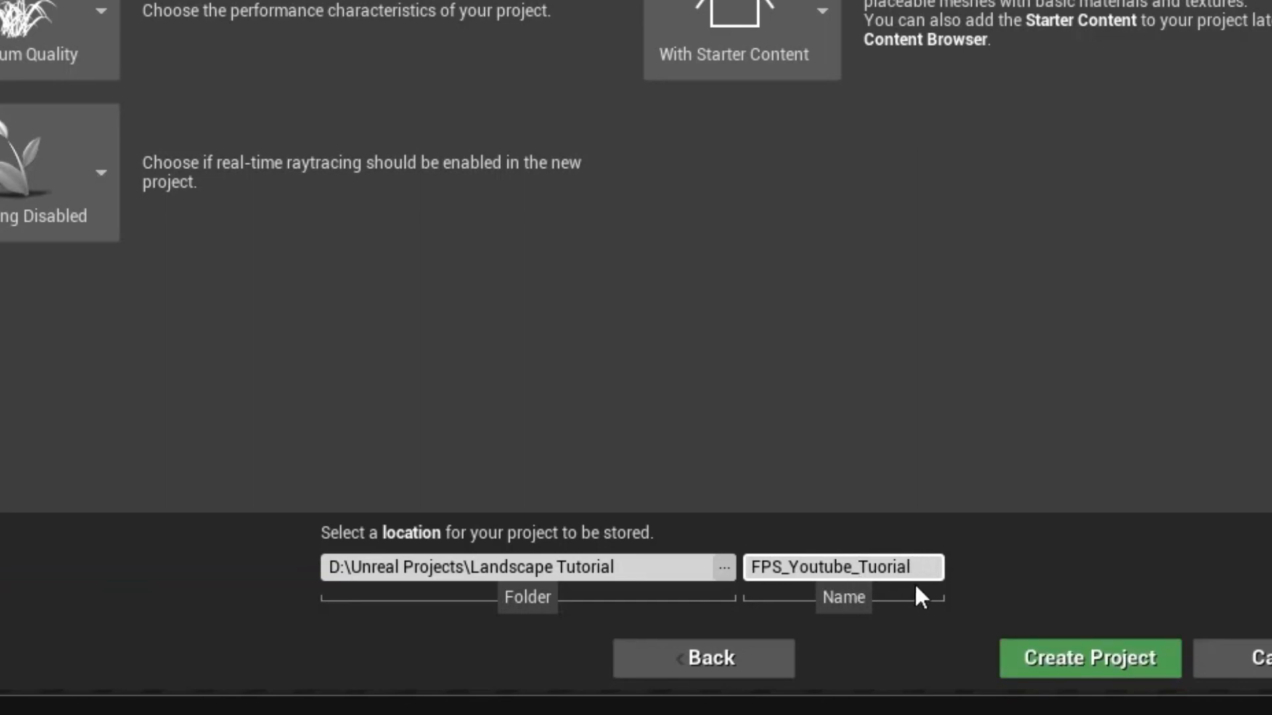
- Browse for the project location and create a folder in D:\Unreal Projects with the project's name, FPS_Youtube_Tuorial
{"action": "key", "text": "shift+Home"}
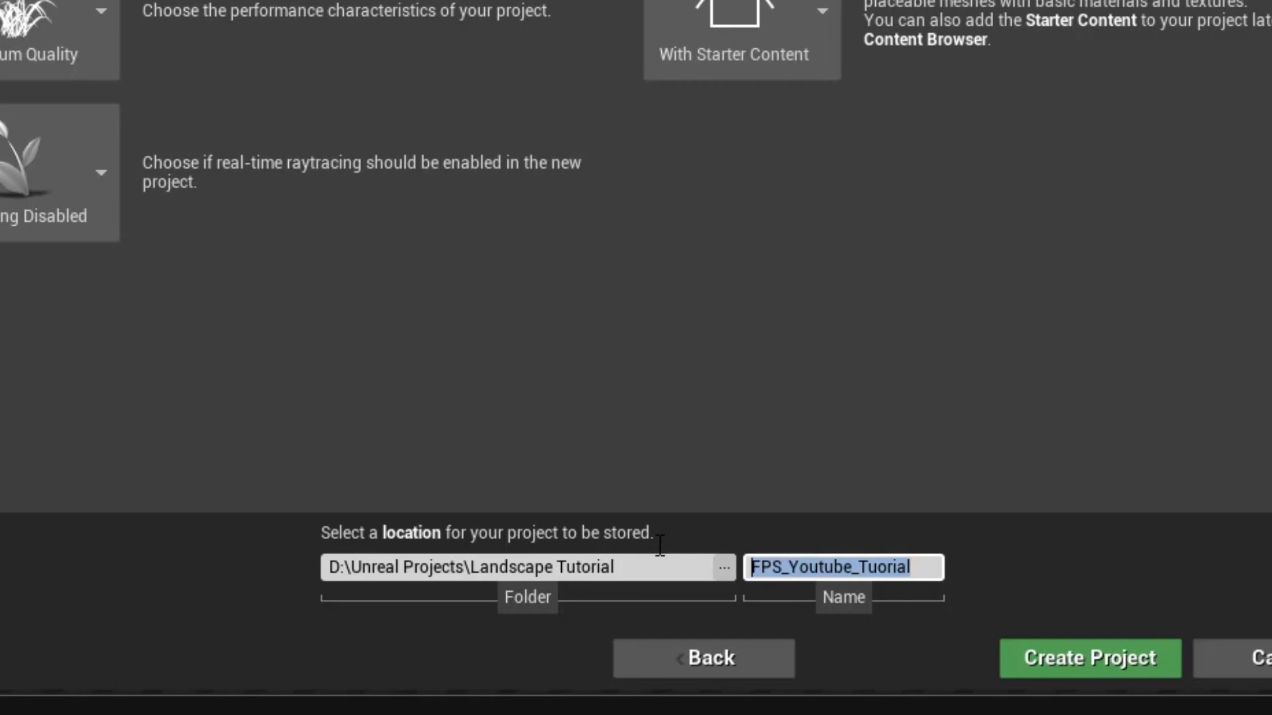
{"action": "left_click", "coordinate": [723, 567]}
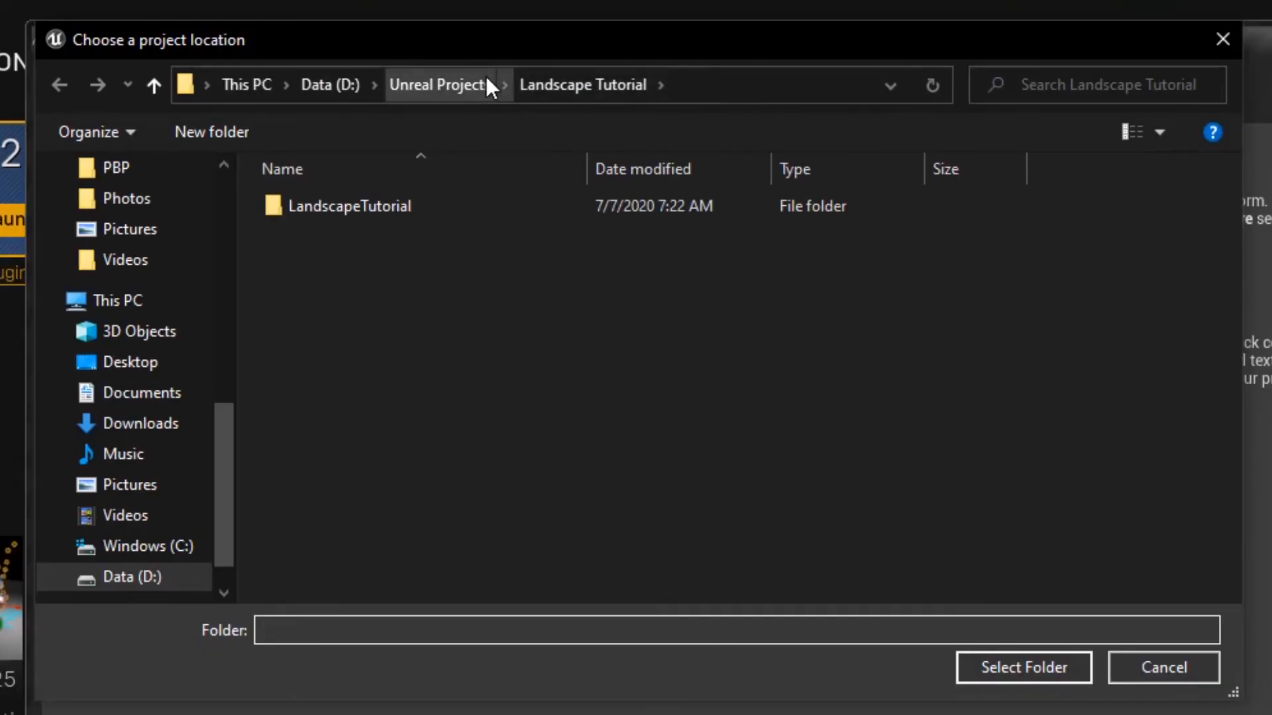
{"action": "left_click", "coordinate": [481, 84]}
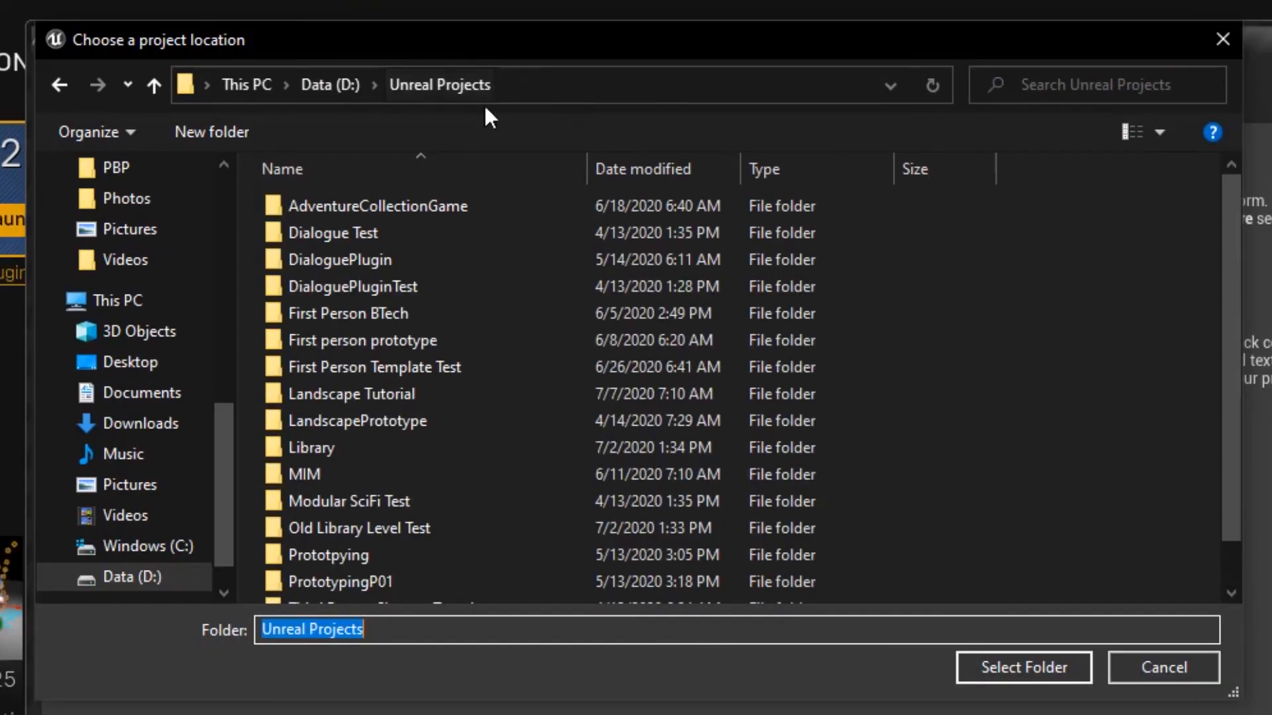
{"action": "left_click", "coordinate": [192, 132]}
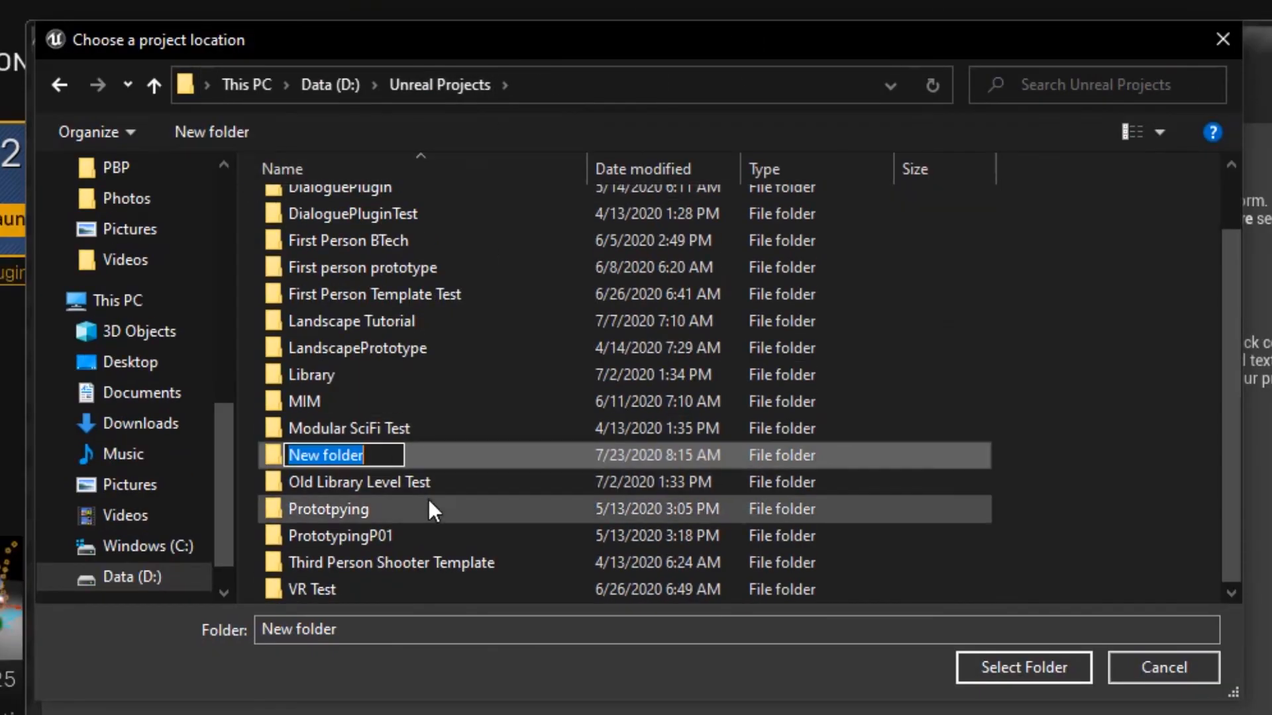
{"action": "type", "text": "FPS_Youtube_Tuorial"}
{"action": "left_click", "coordinate": [596, 401]}
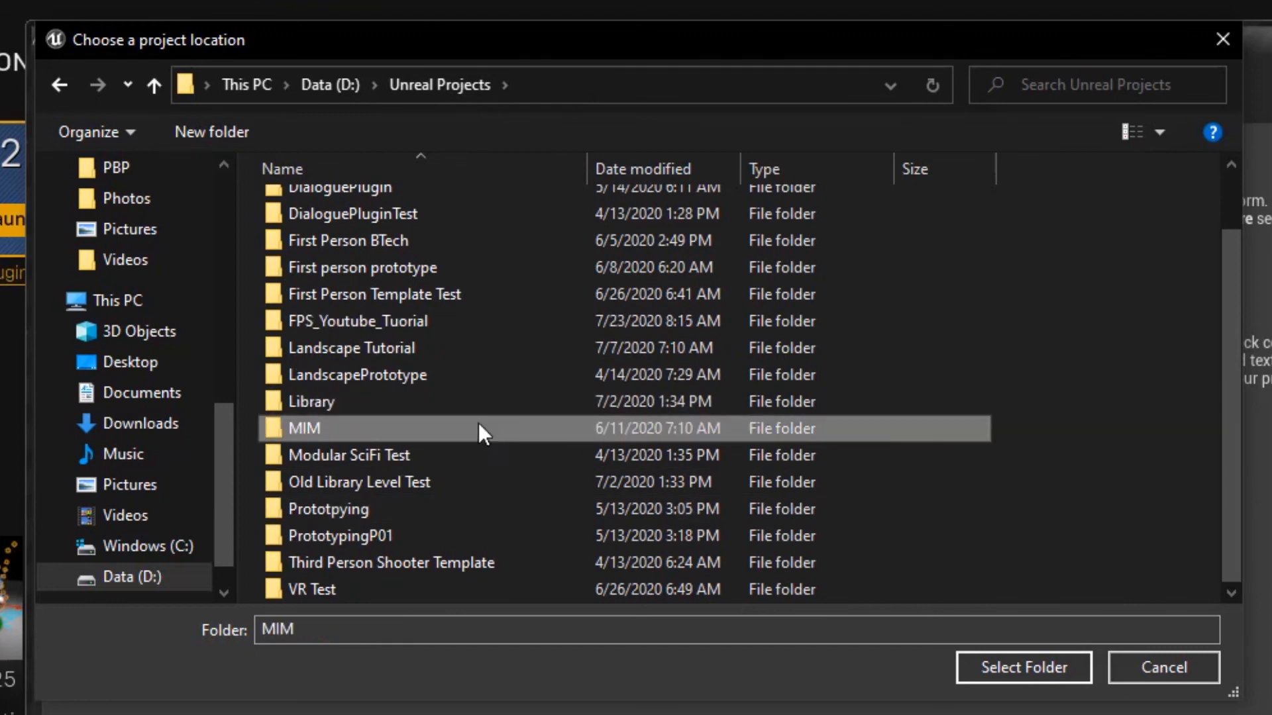
{"action": "scroll", "coordinate": [424, 465], "scroll_direction": "up", "scroll_amount": 1}
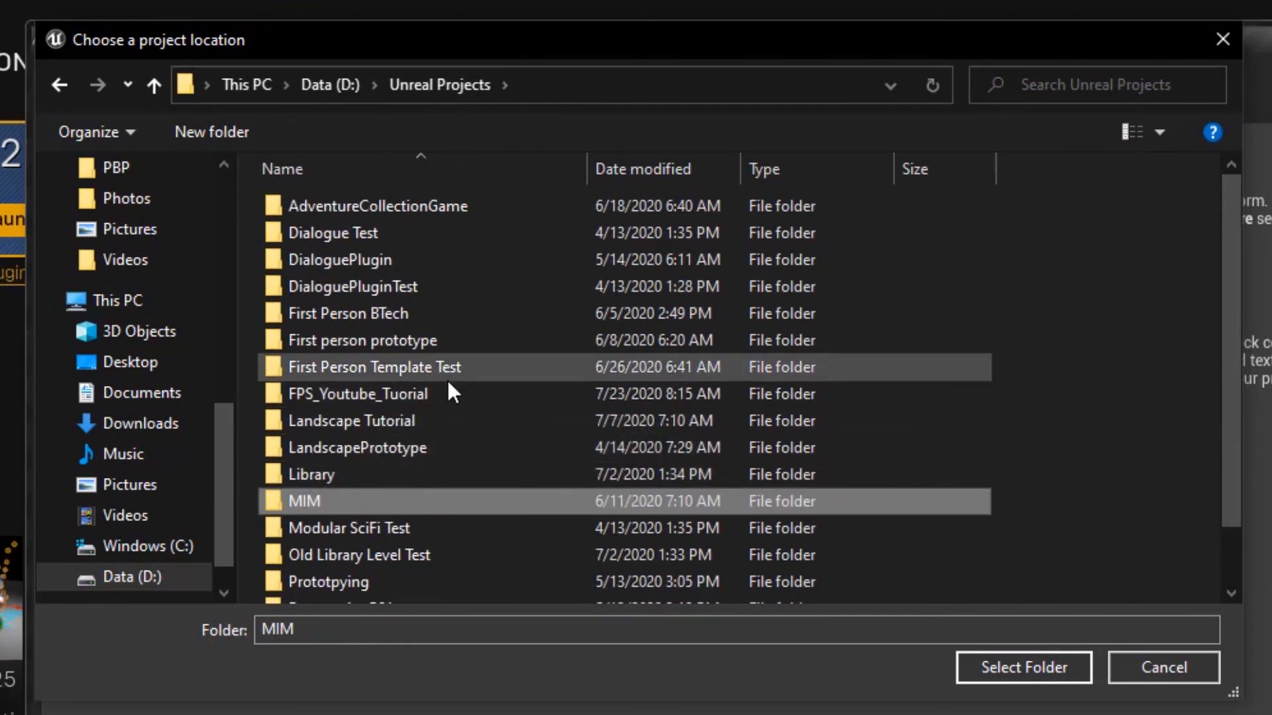
- Choose the FPS_Youtube_Tuorial folder in D:\Unreal Projects as the project location and create the project
{"action": "double_click", "coordinate": [408, 394]}
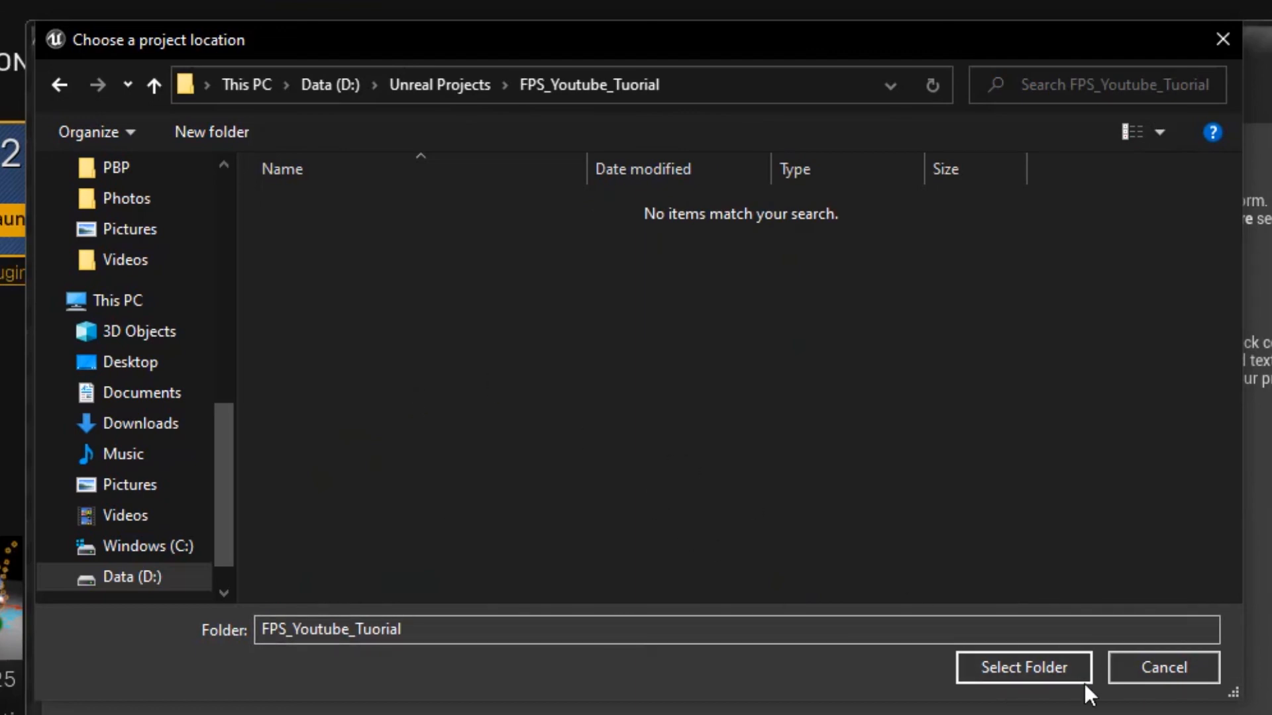
{"action": "left_click", "coordinate": [1068, 668]}
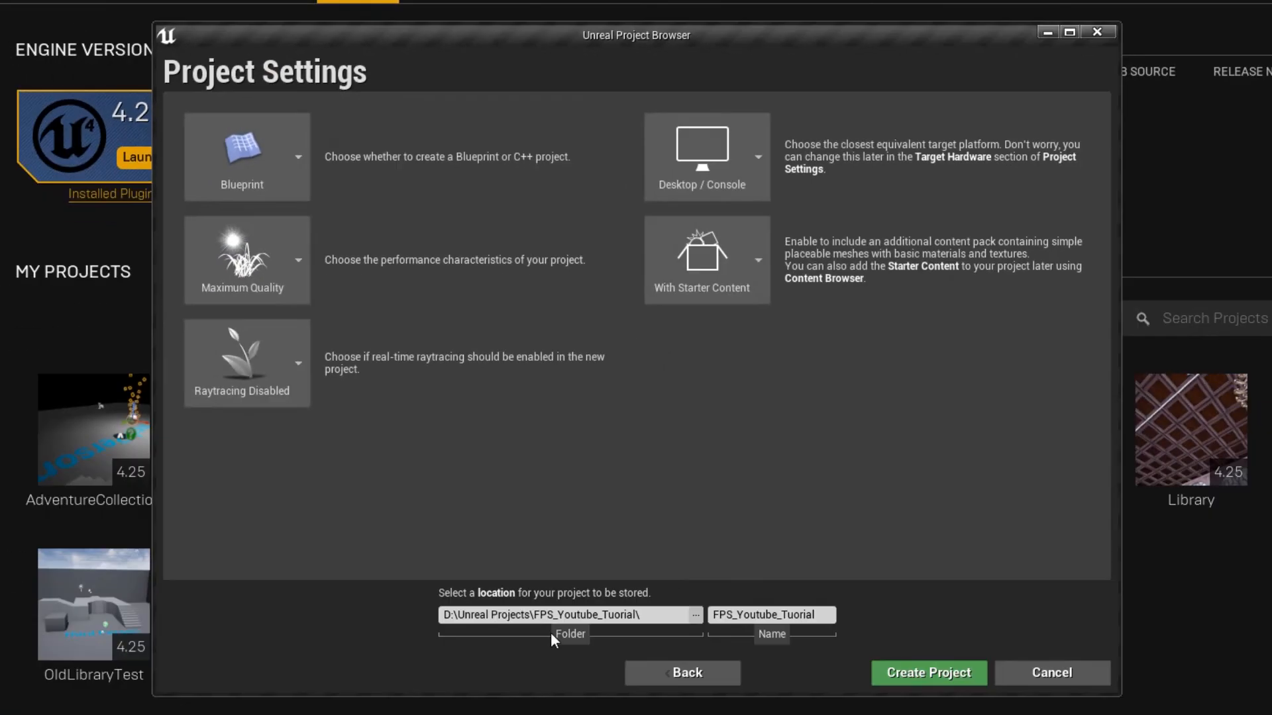
{"action": "left_click", "coordinate": [932, 673]}
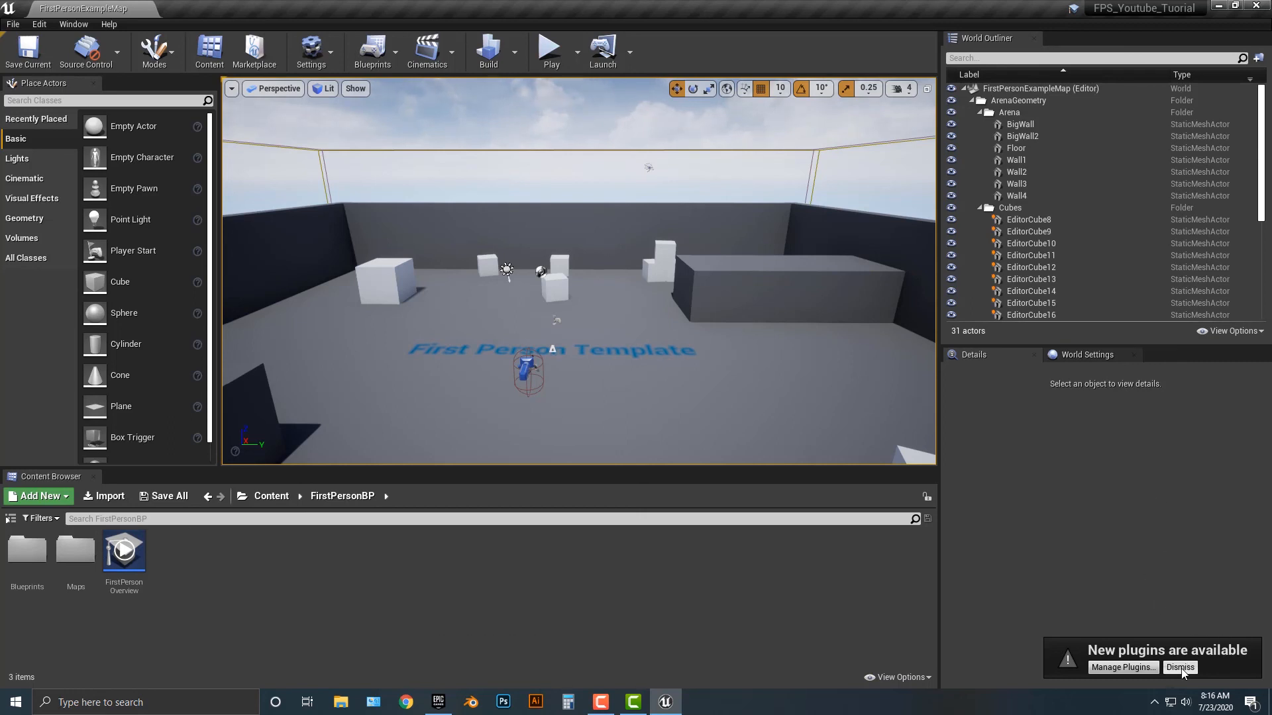
- Review the newly available plugins in the plugin manager and close it without enabling any
{"action": "left_click", "coordinate": [1122, 667]}
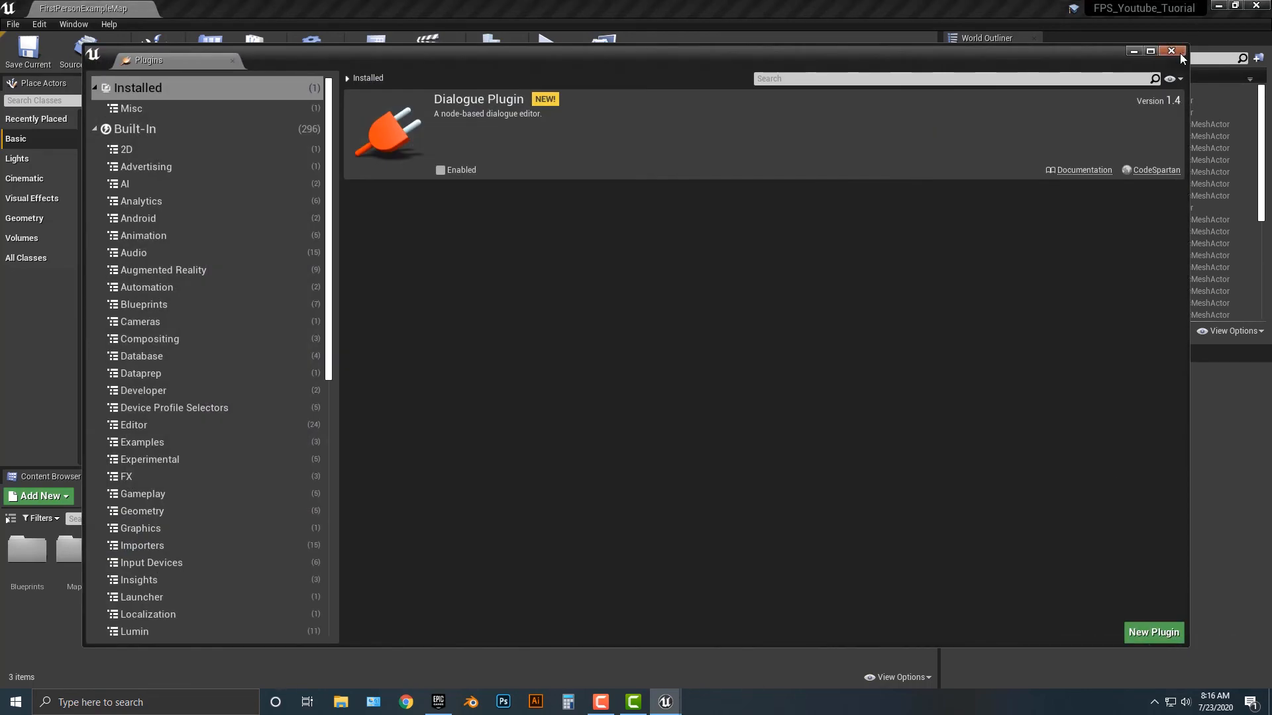
{"action": "left_click", "coordinate": [1171, 51]}
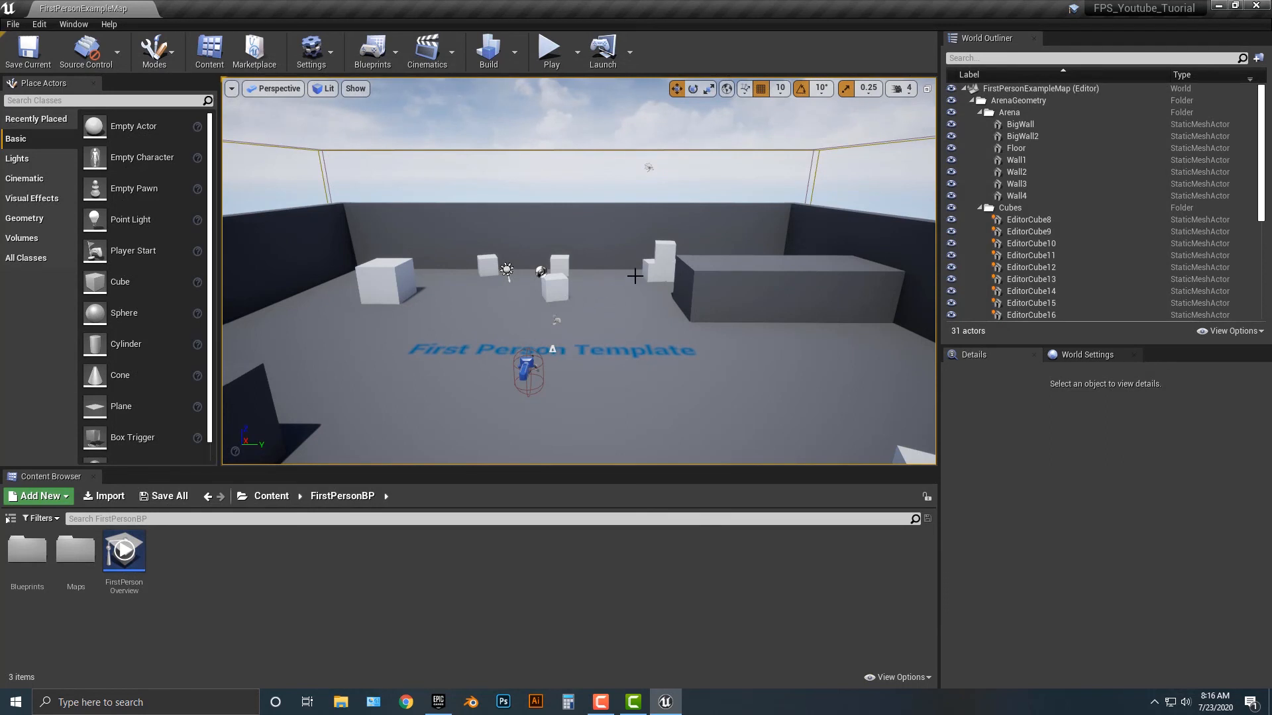
- Play-test the first-person example level in the editor, fire the gun, and stop the session
{"action": "mouse_move", "coordinate": [635, 275]}
{"action": "right_mouse_down"}
{"action": "mouse_move", "coordinate": [588, 278]}
{"action": "mouse_move", "coordinate": [543, 318]}
{"action": "mouse_move", "coordinate": [635, 285]}
{"action": "right_mouse_up"}
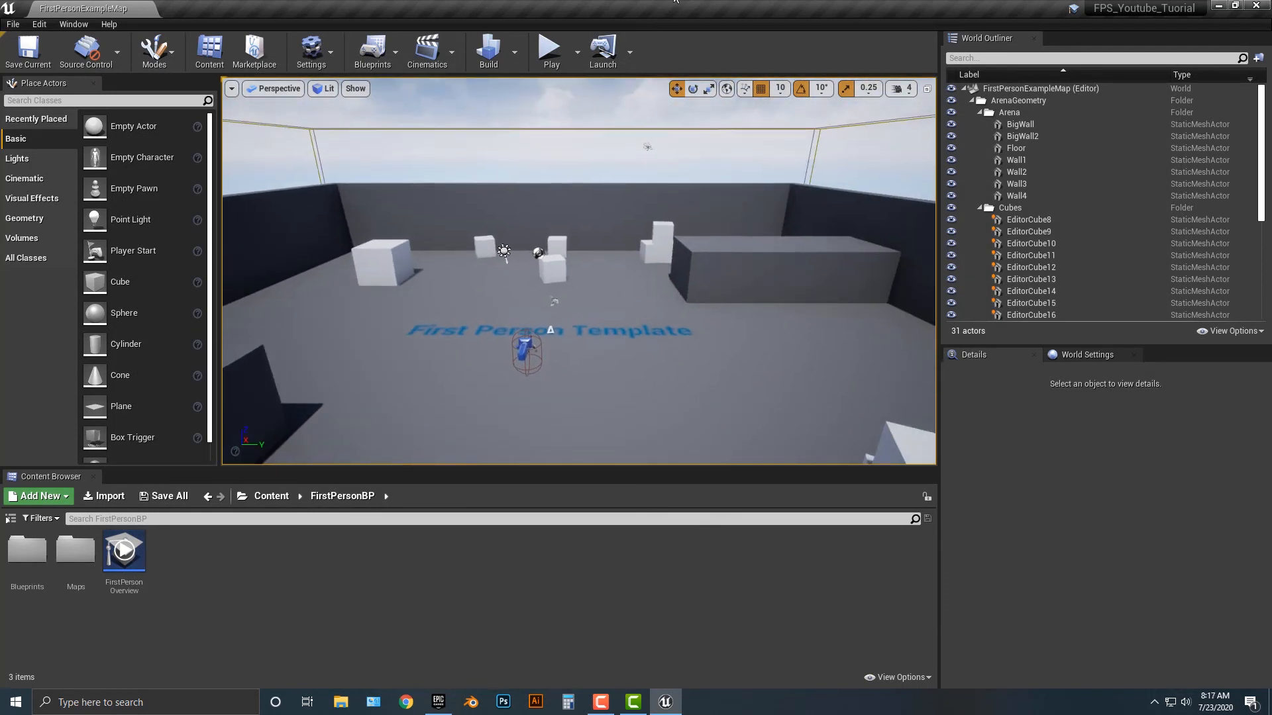
{"action": "left_click", "coordinate": [559, 50]}
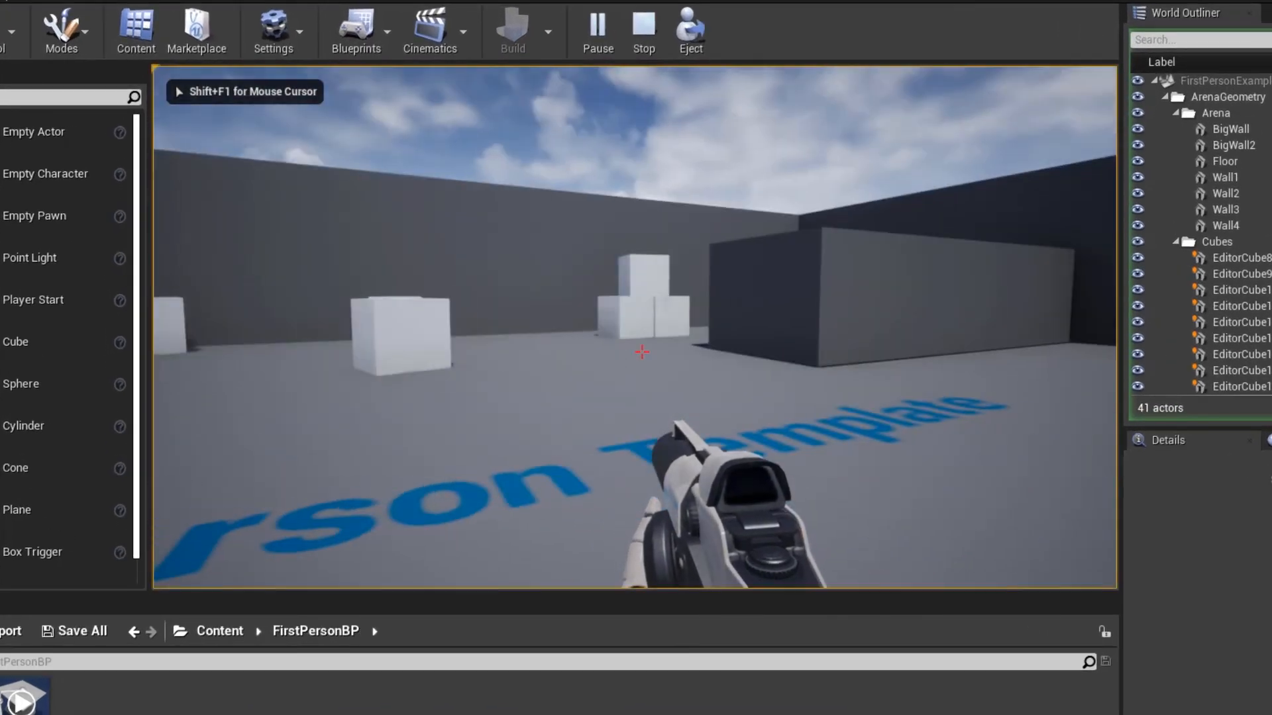
{"action": "left_click", "coordinate": [641, 352]}
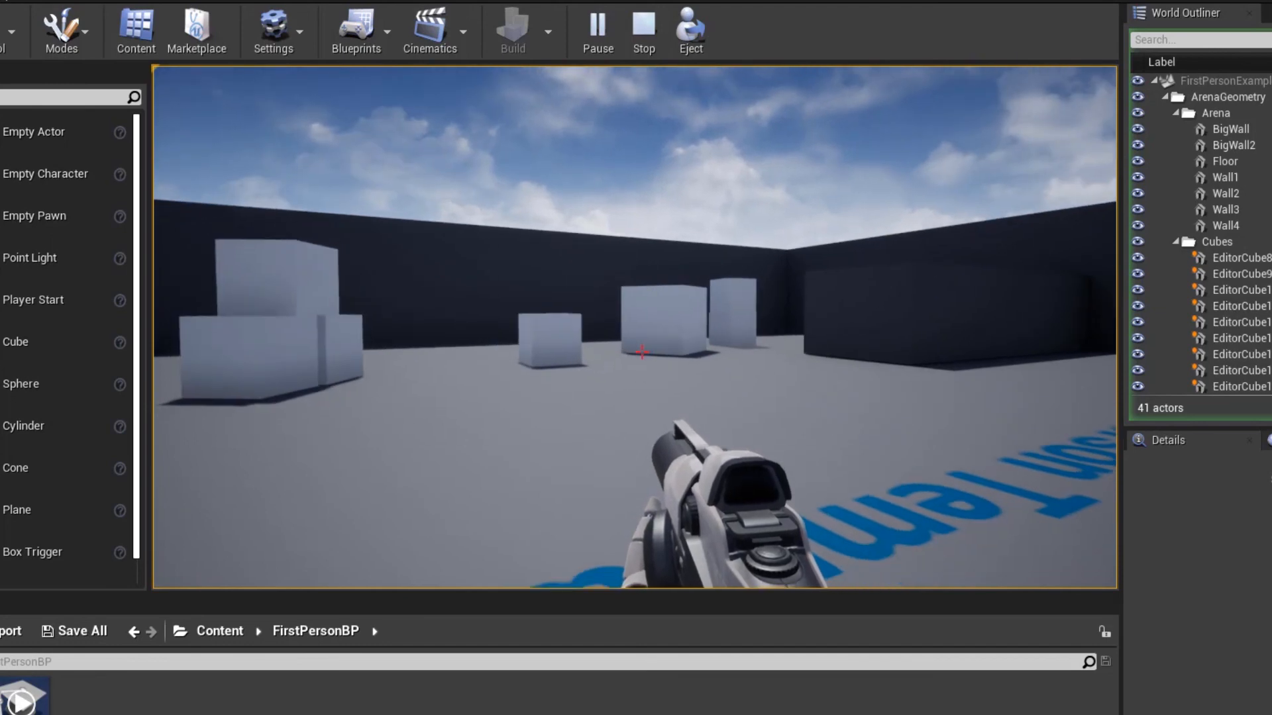
{"action": "key", "text": "Escape"}
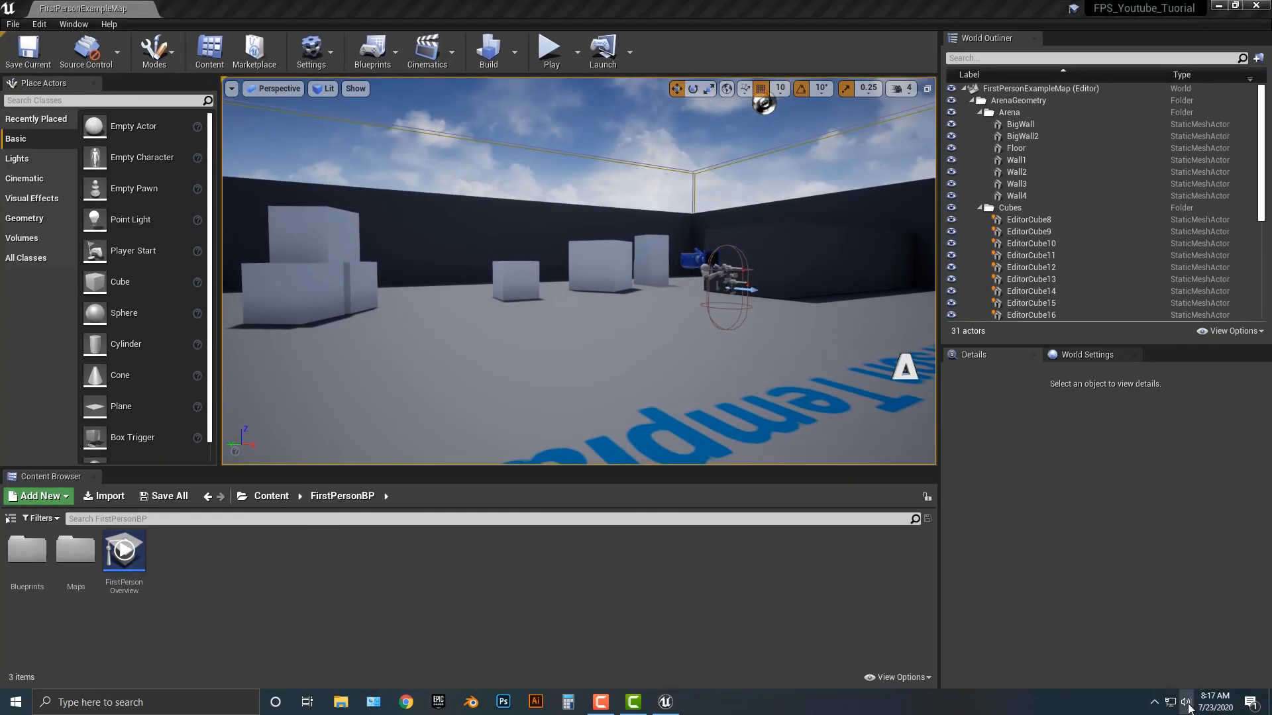
- Check the system volume and play-test the level again, walking around the arena and shooting before stopping
{"action": "left_click", "coordinate": [1185, 701]}
{"action": "left_click", "coordinate": [1051, 509]}
{"action": "left_click", "coordinate": [552, 52]}
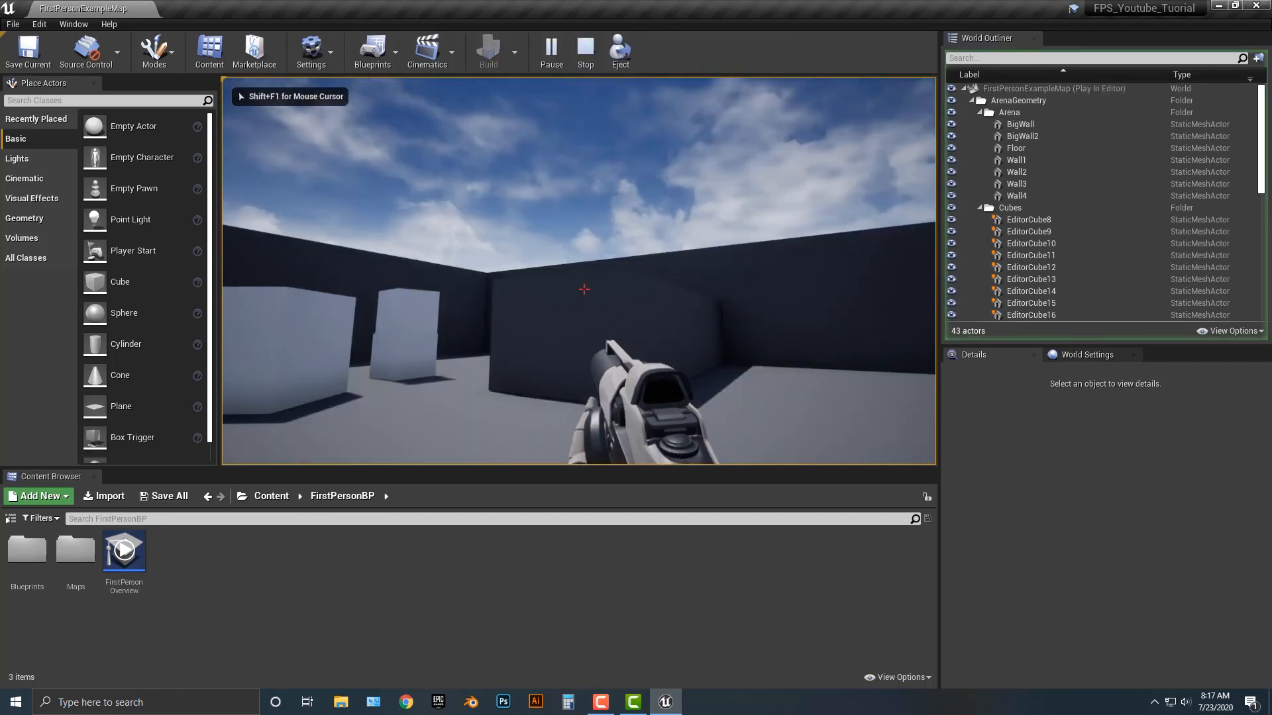
{"action": "key", "text": "w"}
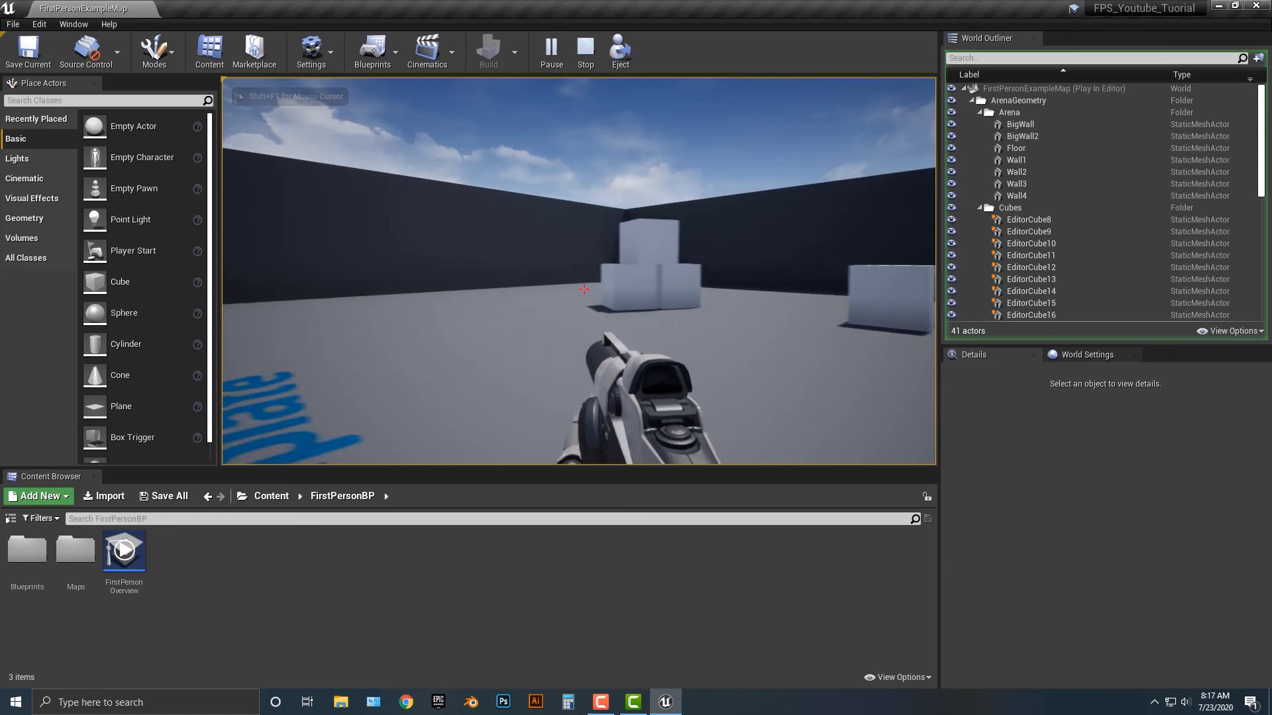
{"action": "key", "text": "w"}
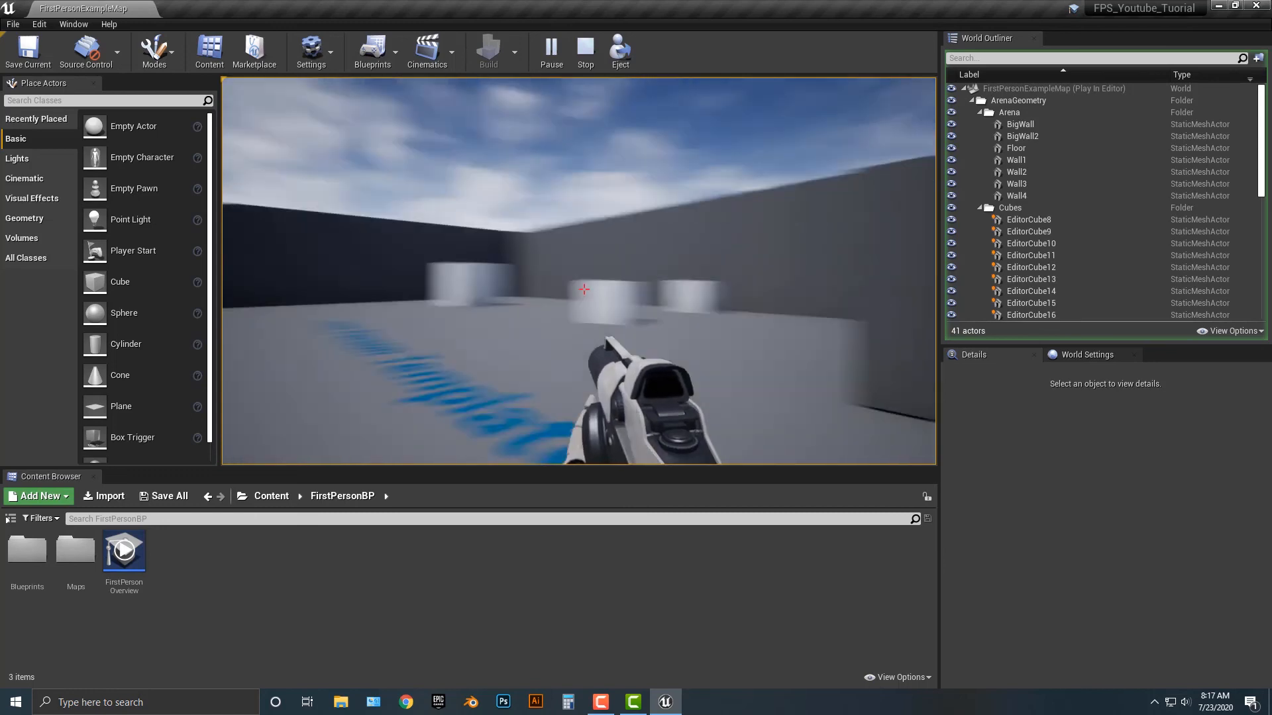
{"action": "key", "text": "w"}
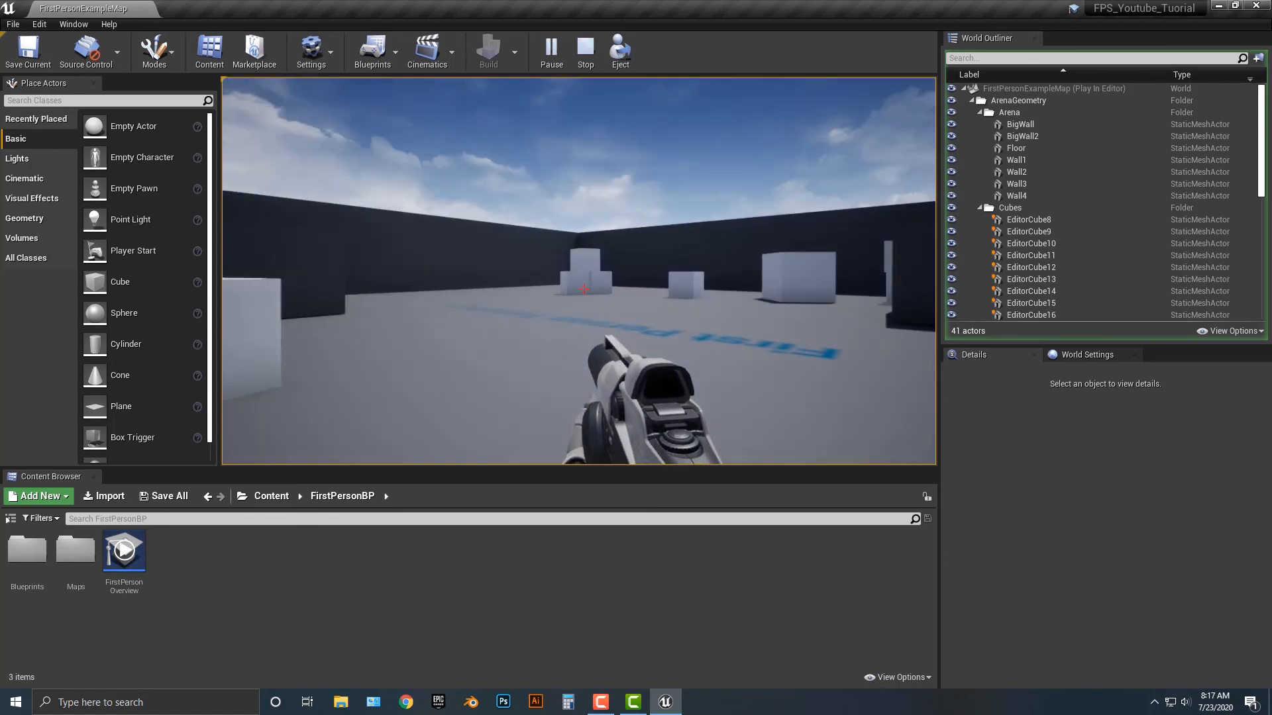
{"action": "key", "text": "w"}
{"action": "left_click", "coordinate": [584, 289]}
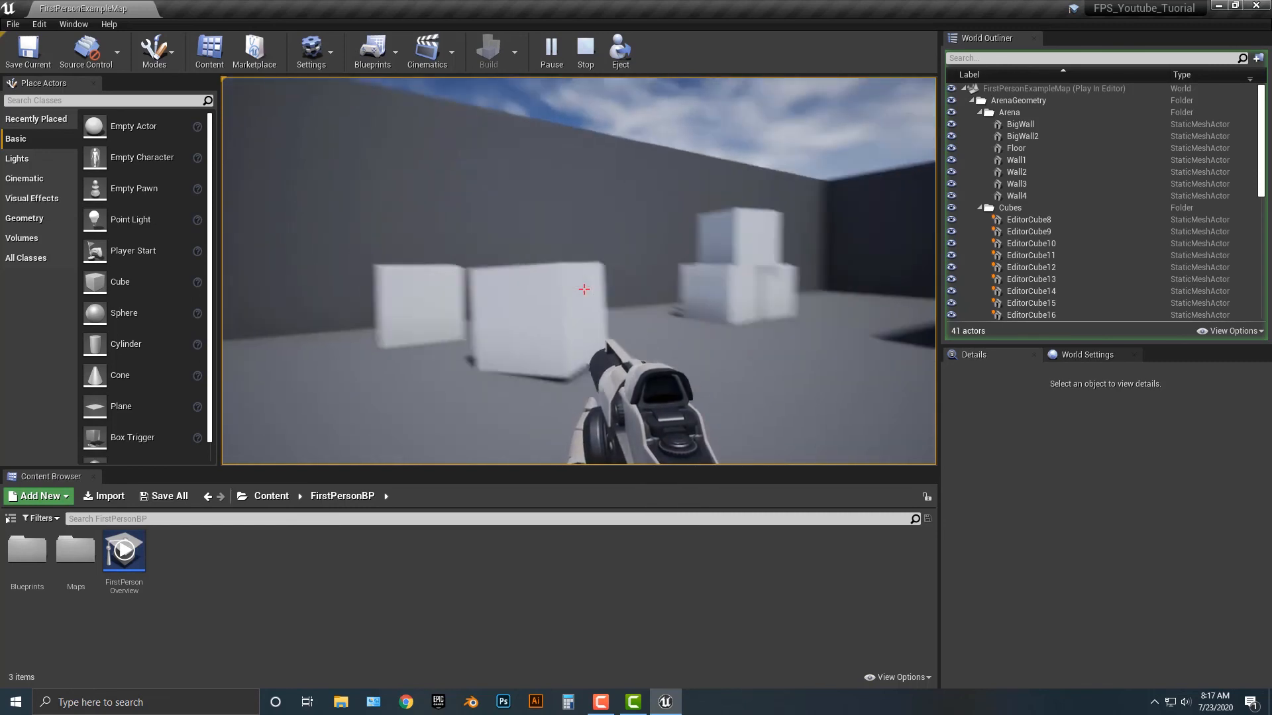
{"action": "left_click", "coordinate": [583, 289]}
{"action": "key", "text": "w"}
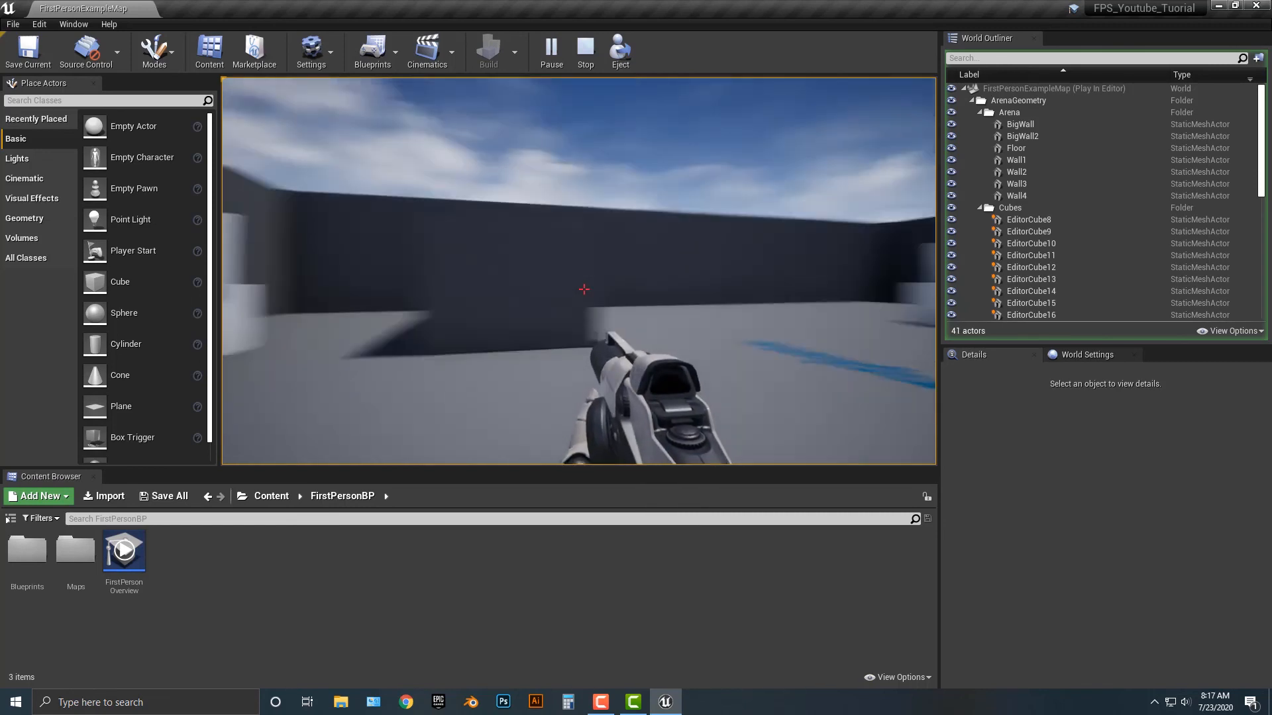
{"action": "key", "text": "w"}
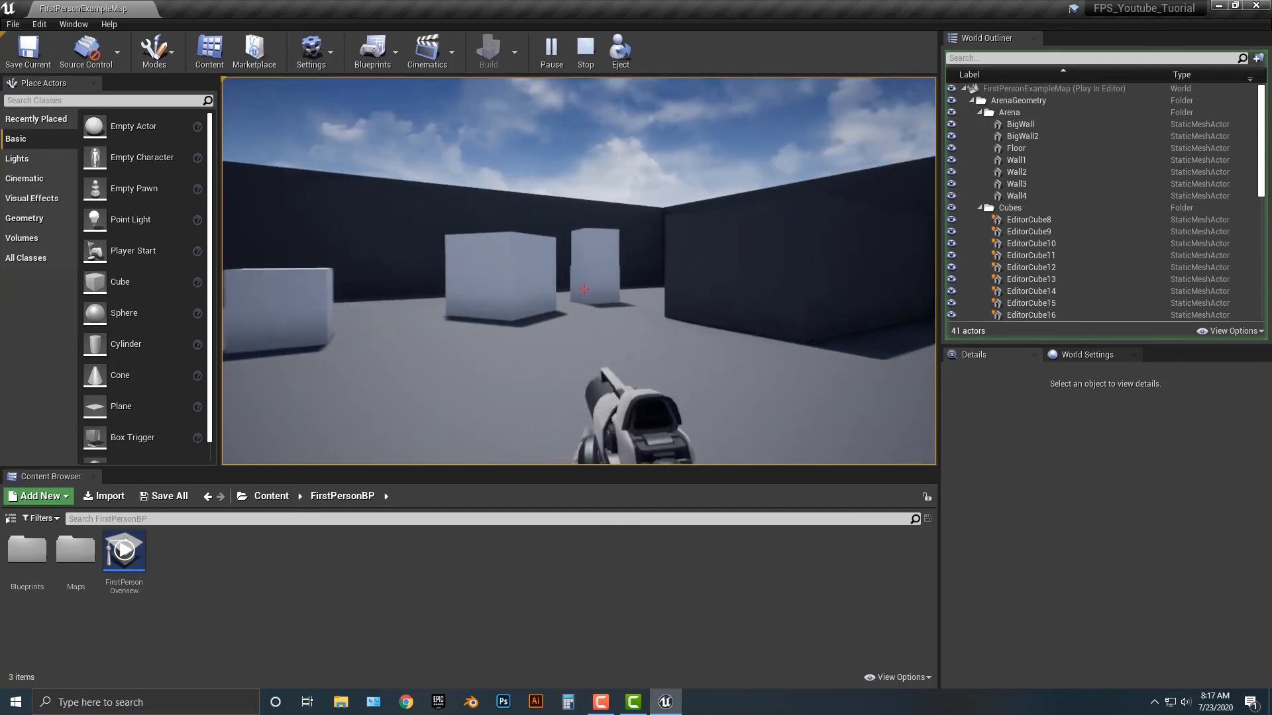
{"action": "key", "text": "Escape"}
- Run another play test, shoot a white cube and walk among the other cubes, and end the session
{"action": "right_click_drag", "start_coordinate": [742, 257], "coordinate": [344, 318]}
{"action": "key", "text": "s"}
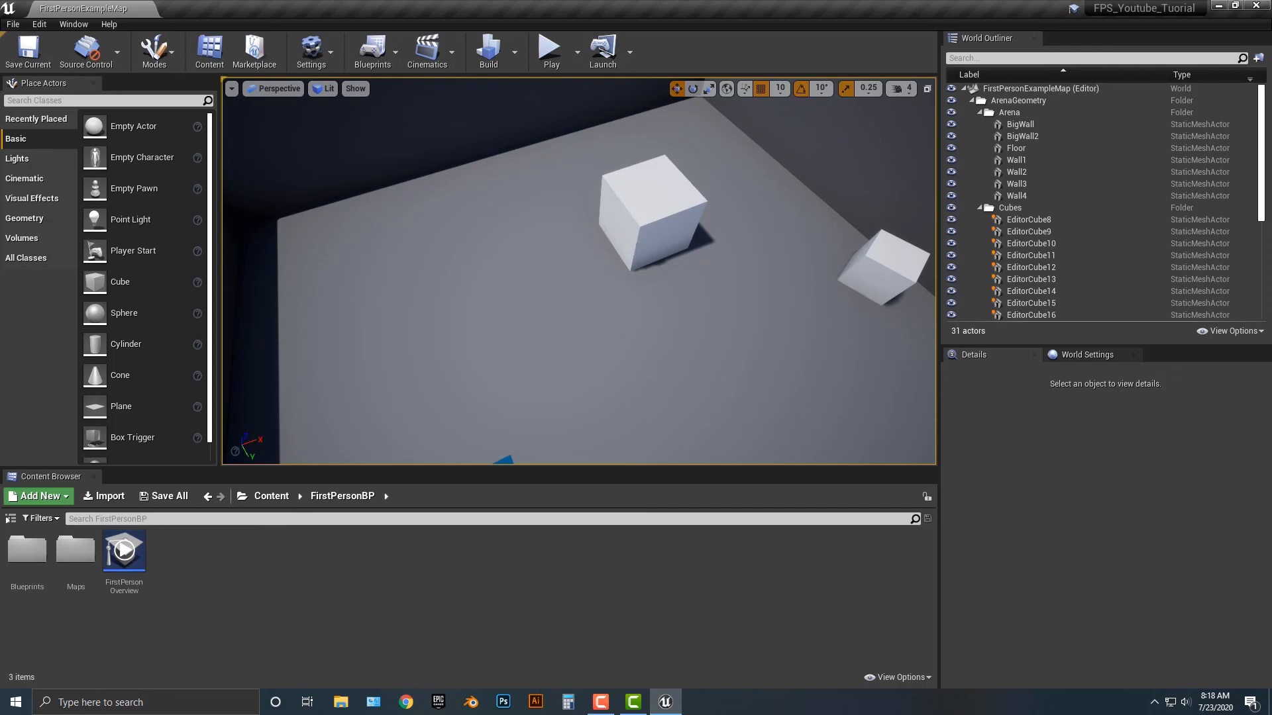
{"action": "right_click_drag", "start_coordinate": [579, 271], "coordinate": [457, 236]}
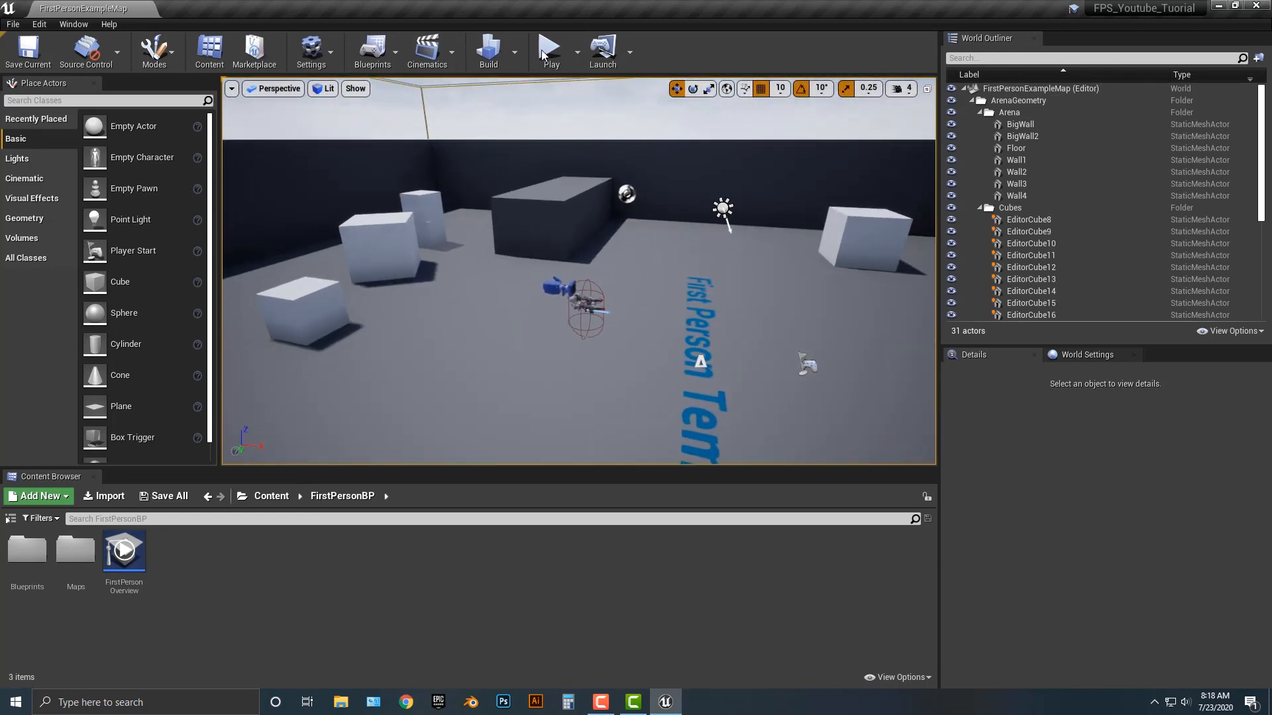
{"action": "left_click", "coordinate": [543, 53]}
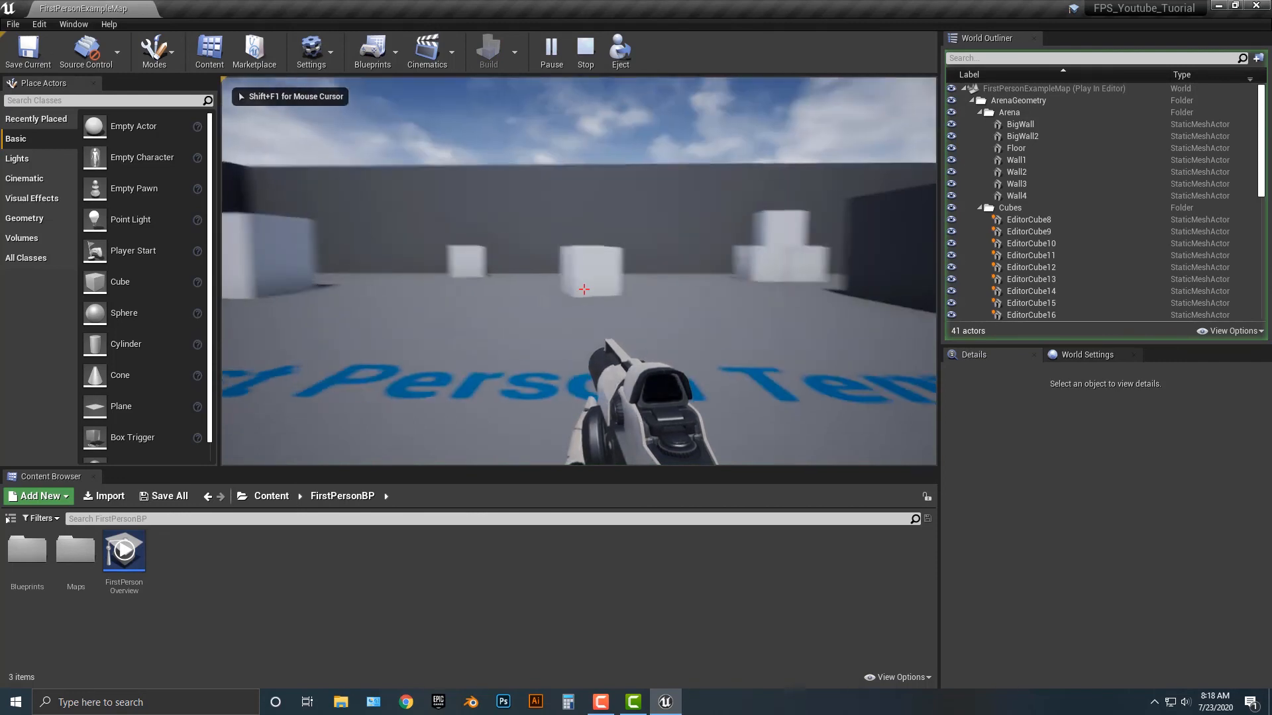
{"action": "key", "text": "w"}
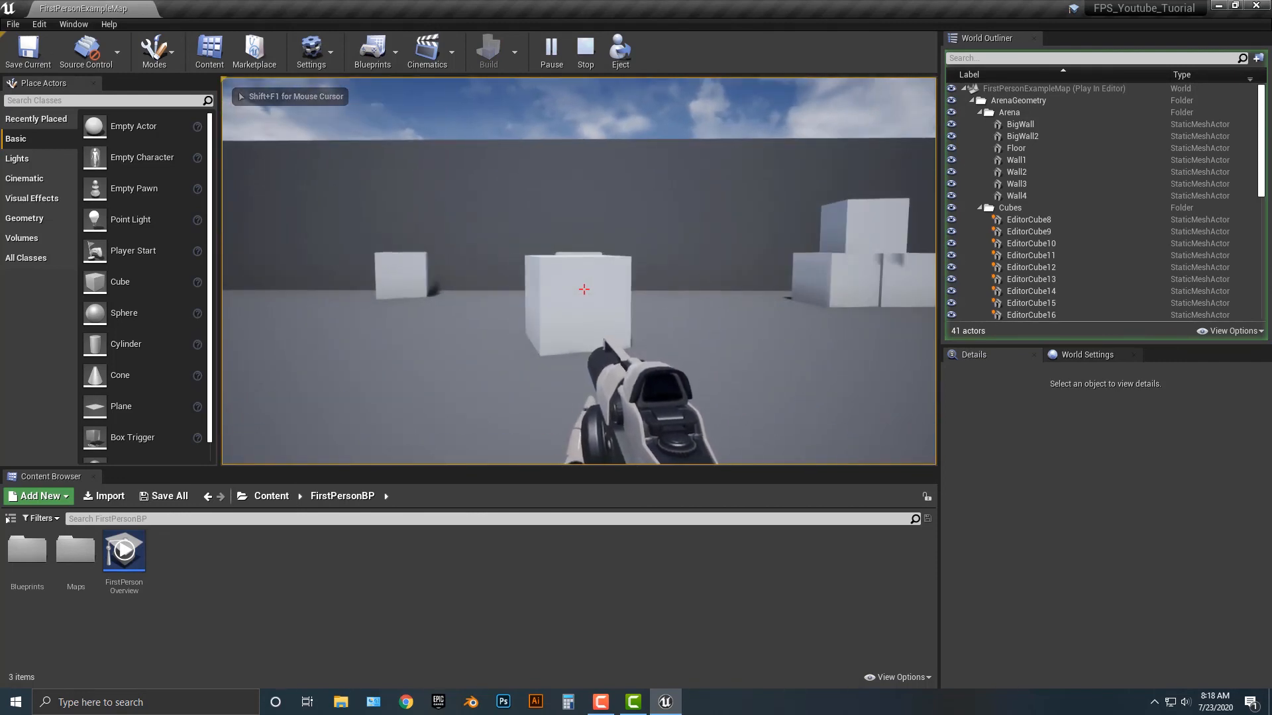
{"action": "left_click", "coordinate": [584, 289]}
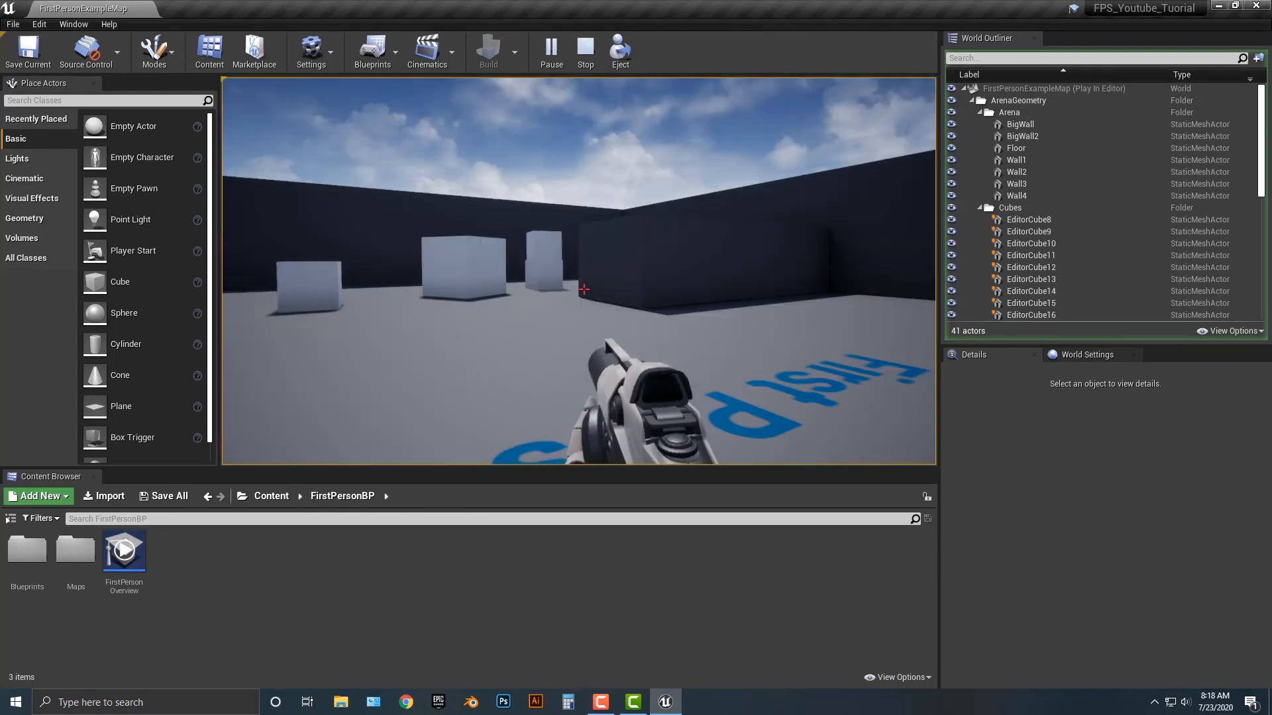
{"action": "key", "text": "w"}
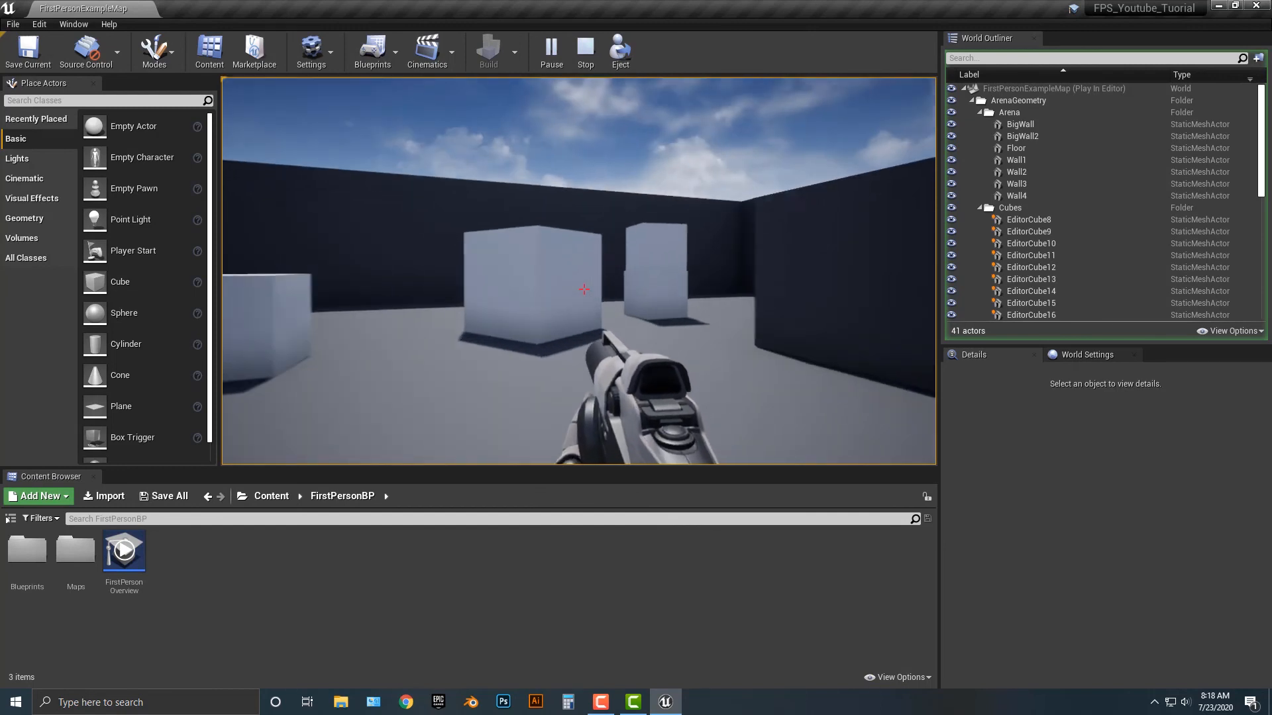
{"action": "key", "text": "w"}
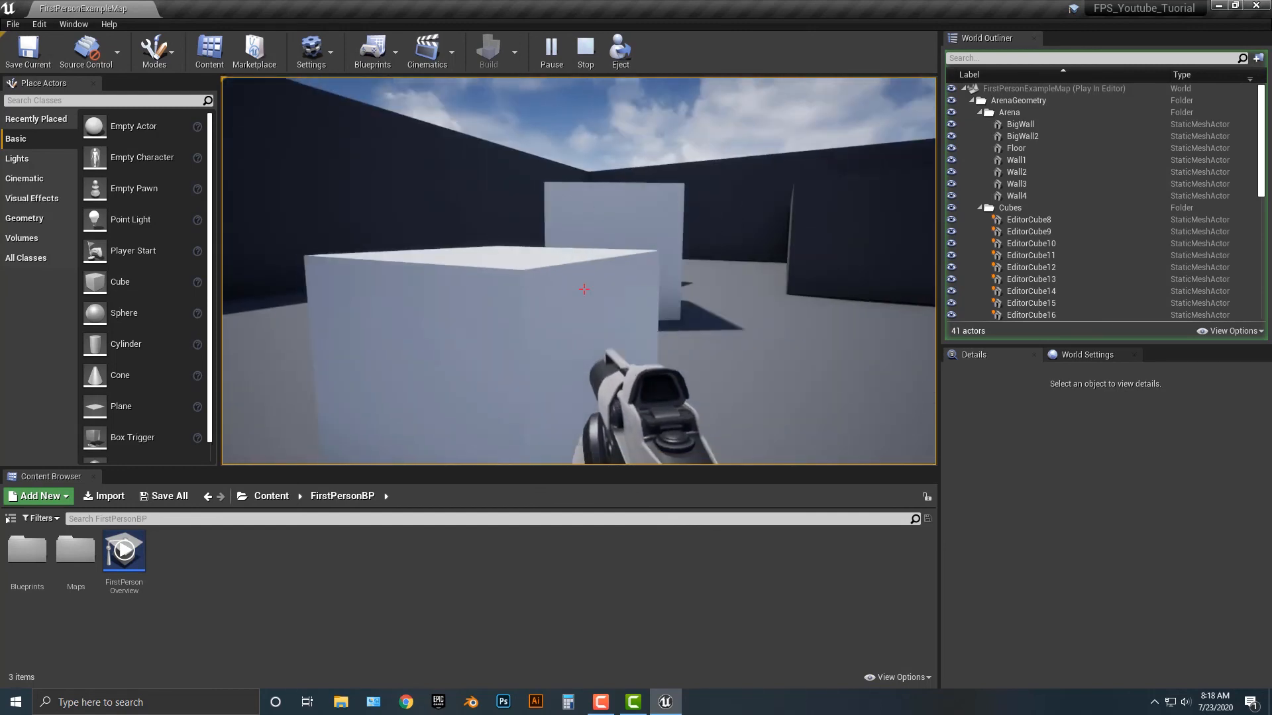
{"action": "key", "text": "w"}
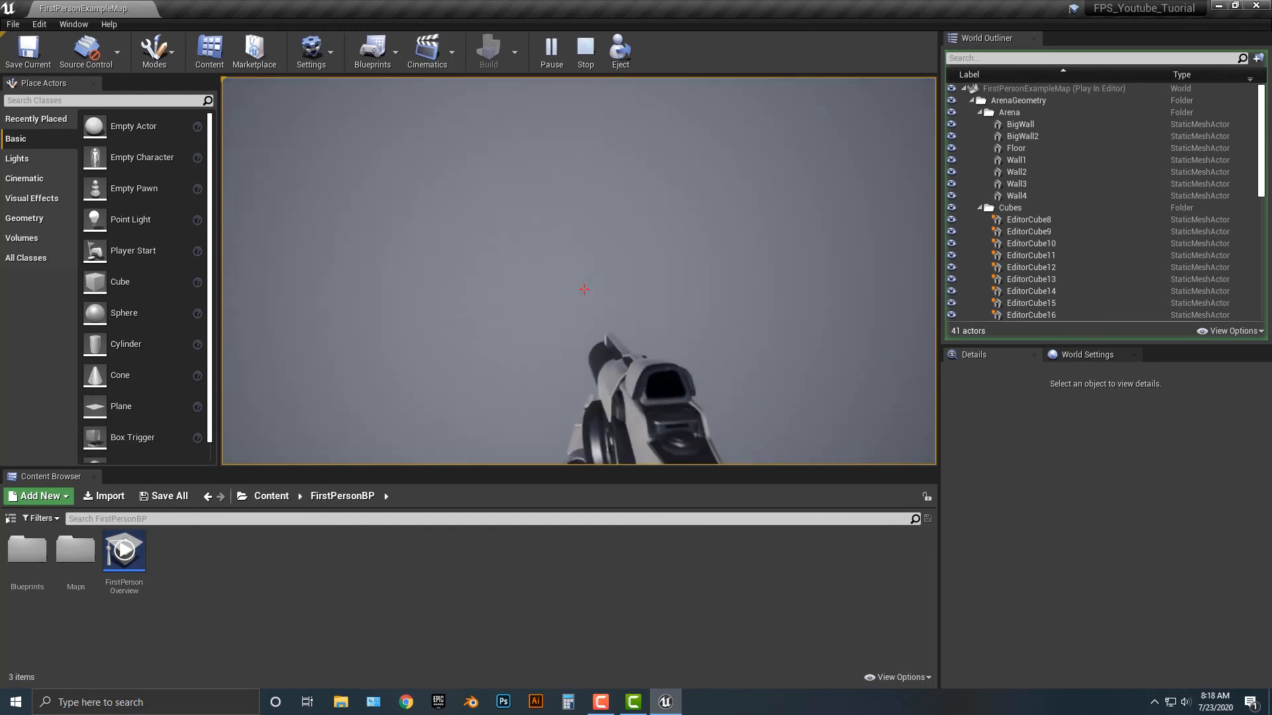
{"action": "key", "text": "s"}
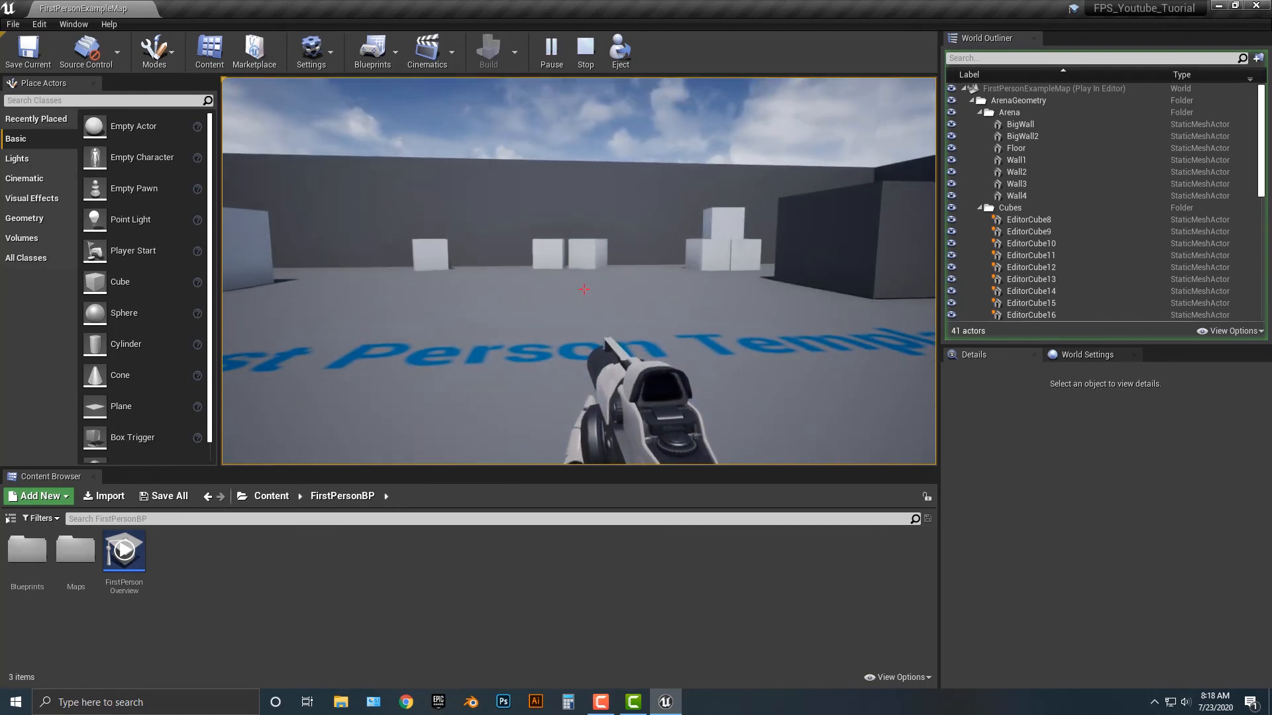
{"action": "key", "text": "Escape"}
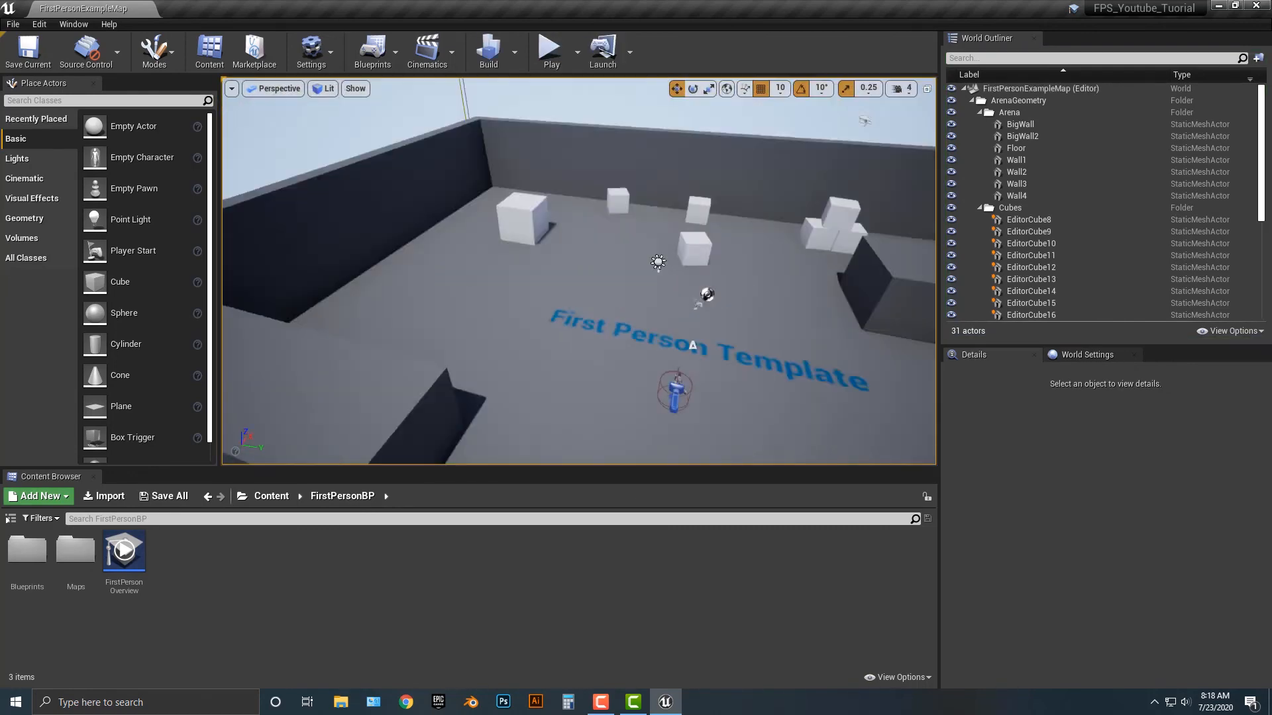
- Examine the arena from several angles and look through the level's actors in the World Outliner
{"action": "right_click_drag", "start_coordinate": [579, 271], "coordinate": [410, 258]}
{"action": "right_click_drag", "start_coordinate": [761, 86], "coordinate": [904, 146]}
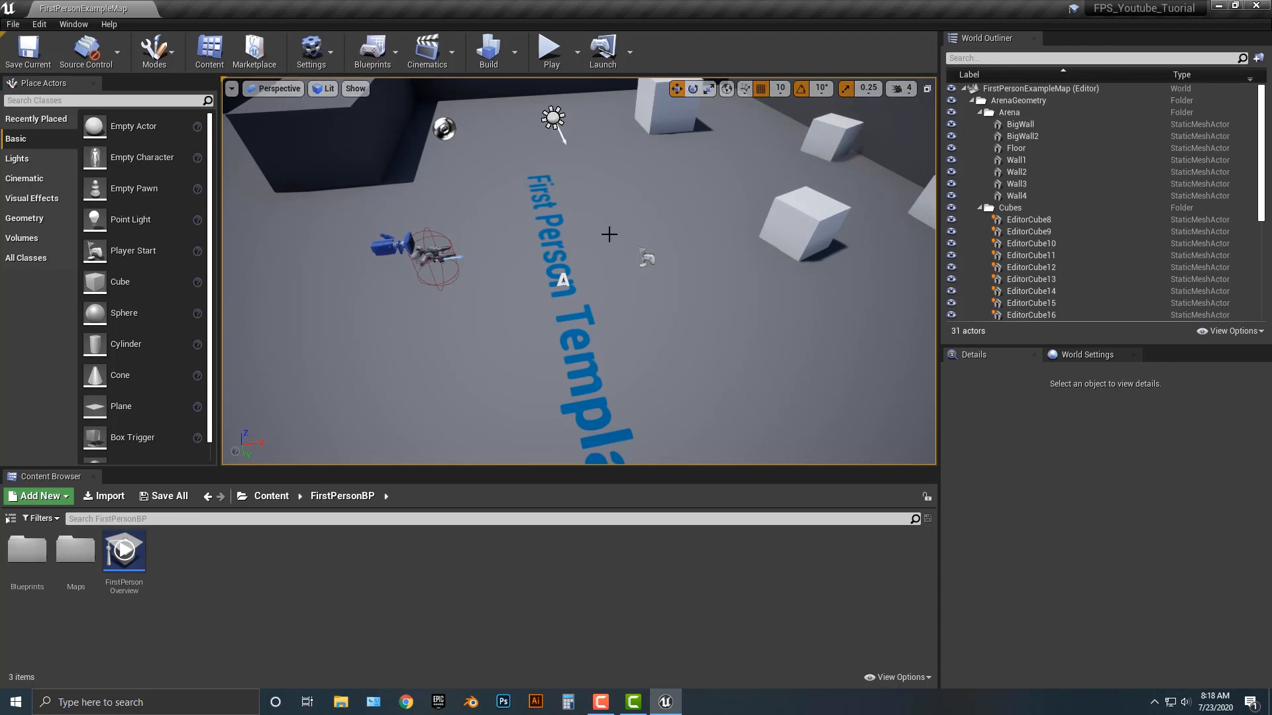
{"action": "right_click_drag", "start_coordinate": [575, 280], "coordinate": [656, 218]}
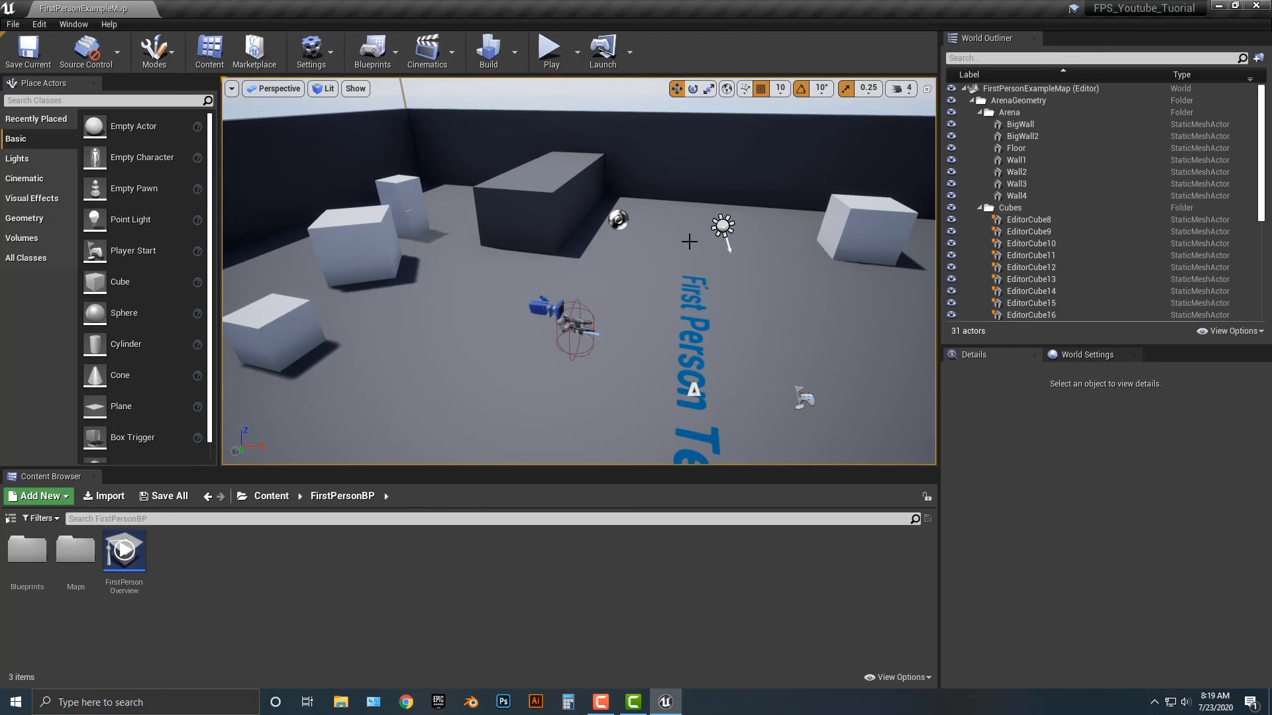
{"action": "right_click_drag", "start_coordinate": [528, 329], "coordinate": [536, 328]}
{"action": "right_click_drag", "start_coordinate": [414, 327], "coordinate": [373, 338]}
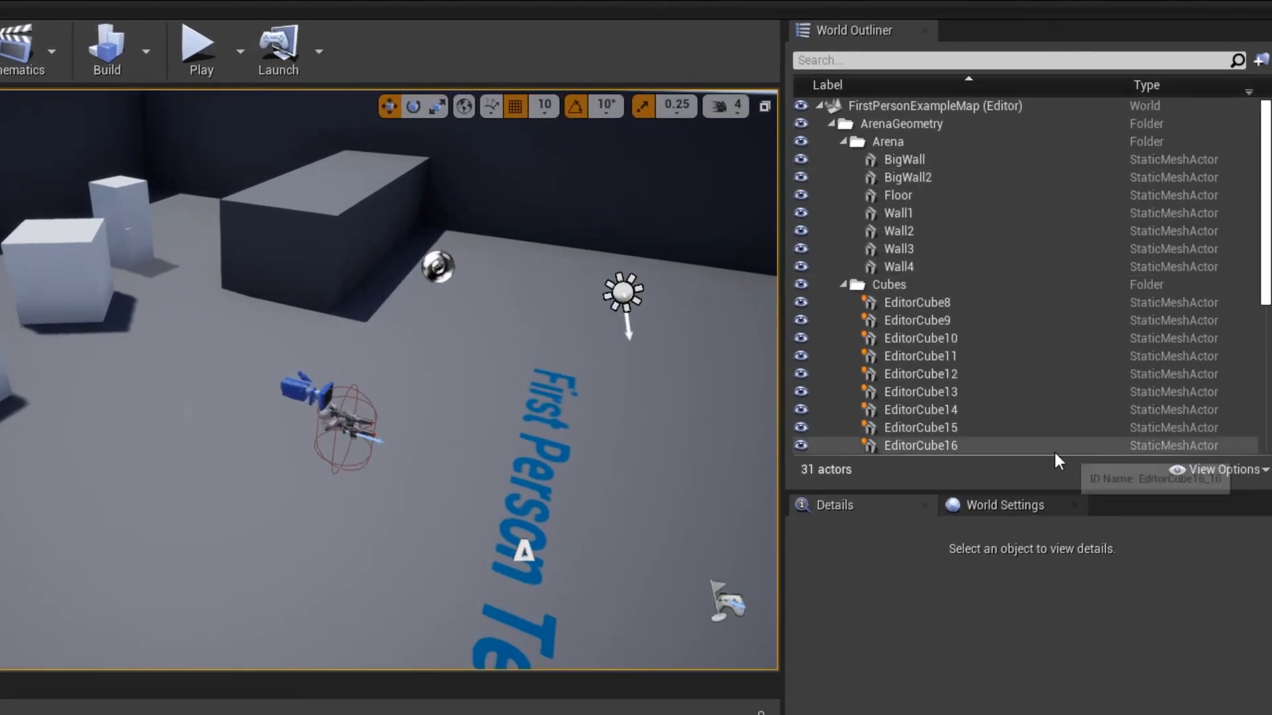
{"action": "scroll", "coordinate": [1009, 154], "scroll_direction": "down", "scroll_amount": 6}
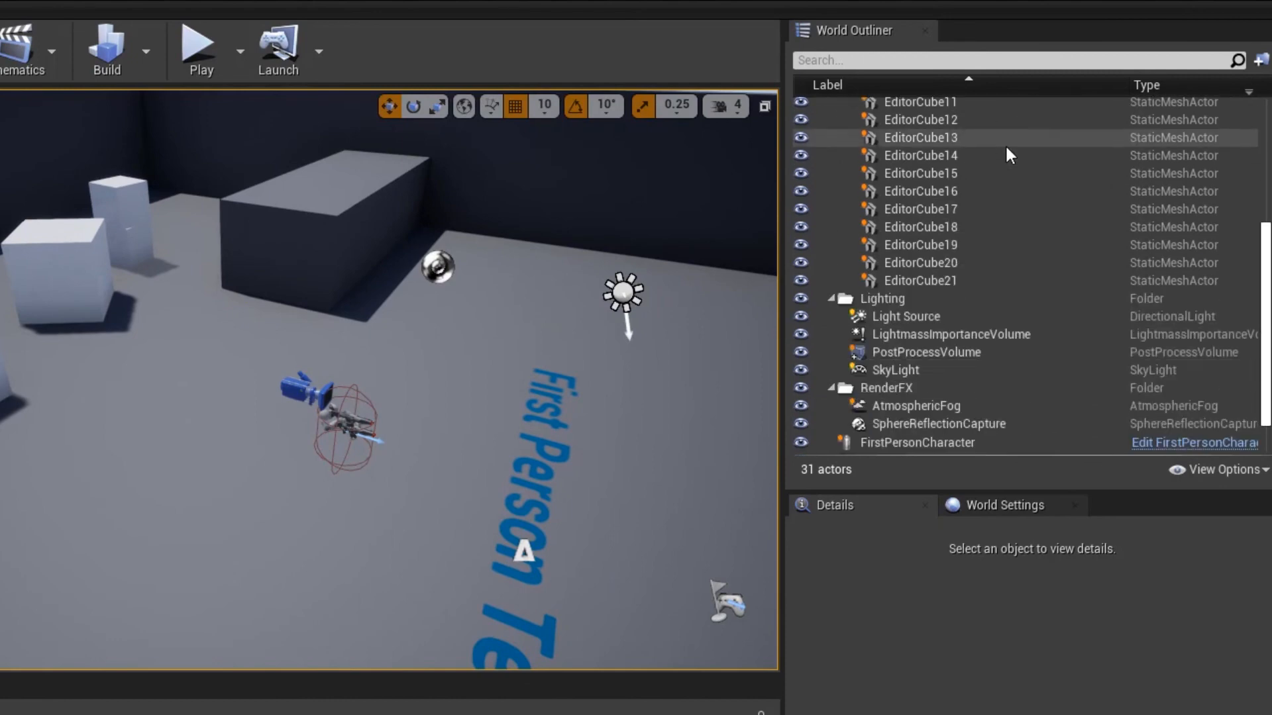
{"action": "scroll", "coordinate": [1009, 154], "scroll_direction": "up", "scroll_amount": 5}
{"action": "scroll", "coordinate": [1007, 154], "scroll_direction": "up", "scroll_amount": 2}
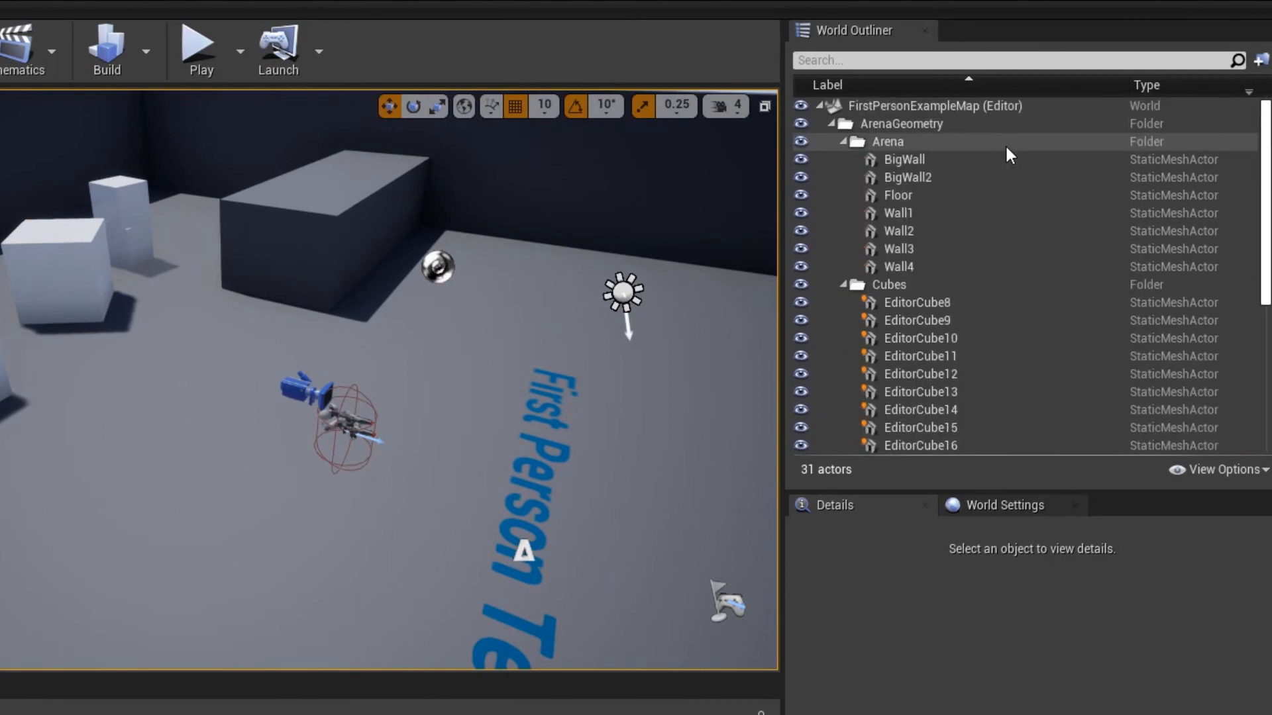
{"action": "right_click_drag", "start_coordinate": [509, 367], "coordinate": [385, 291]}
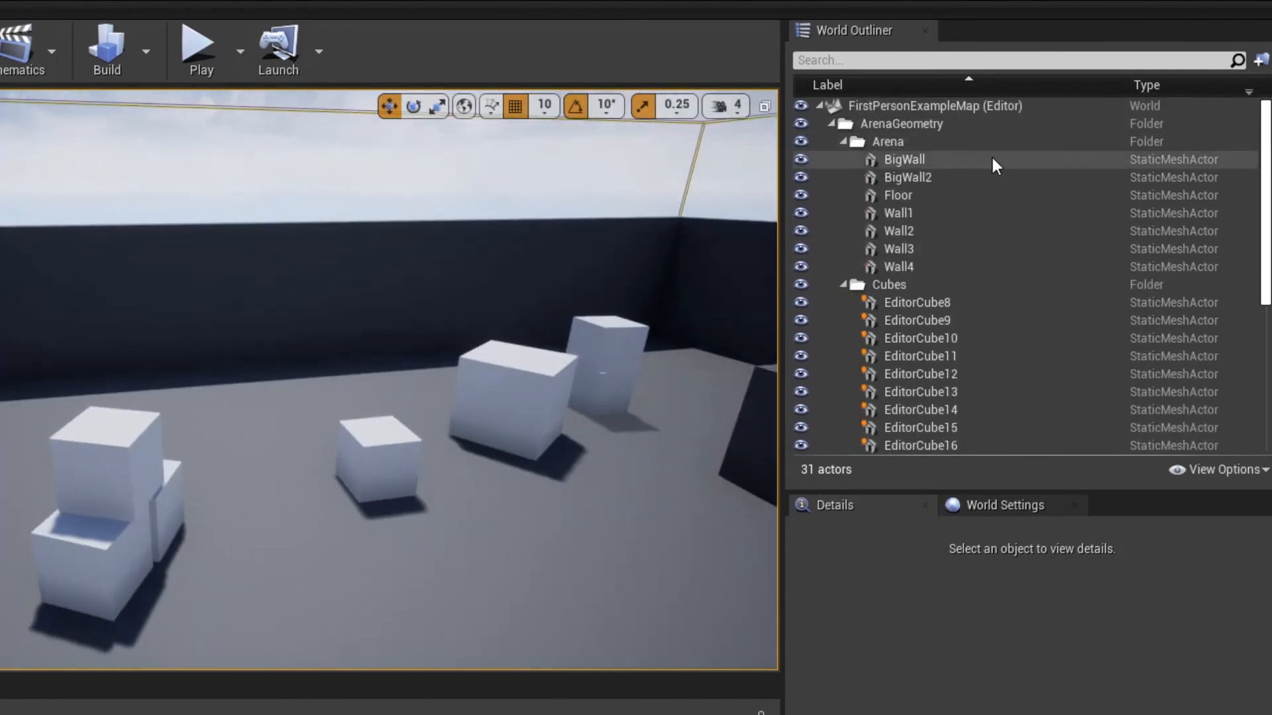
- Select BigWall2 in the World Outliner, focus the viewport on it, and review the actors further down the list
{"action": "double_click", "coordinate": [947, 183]}
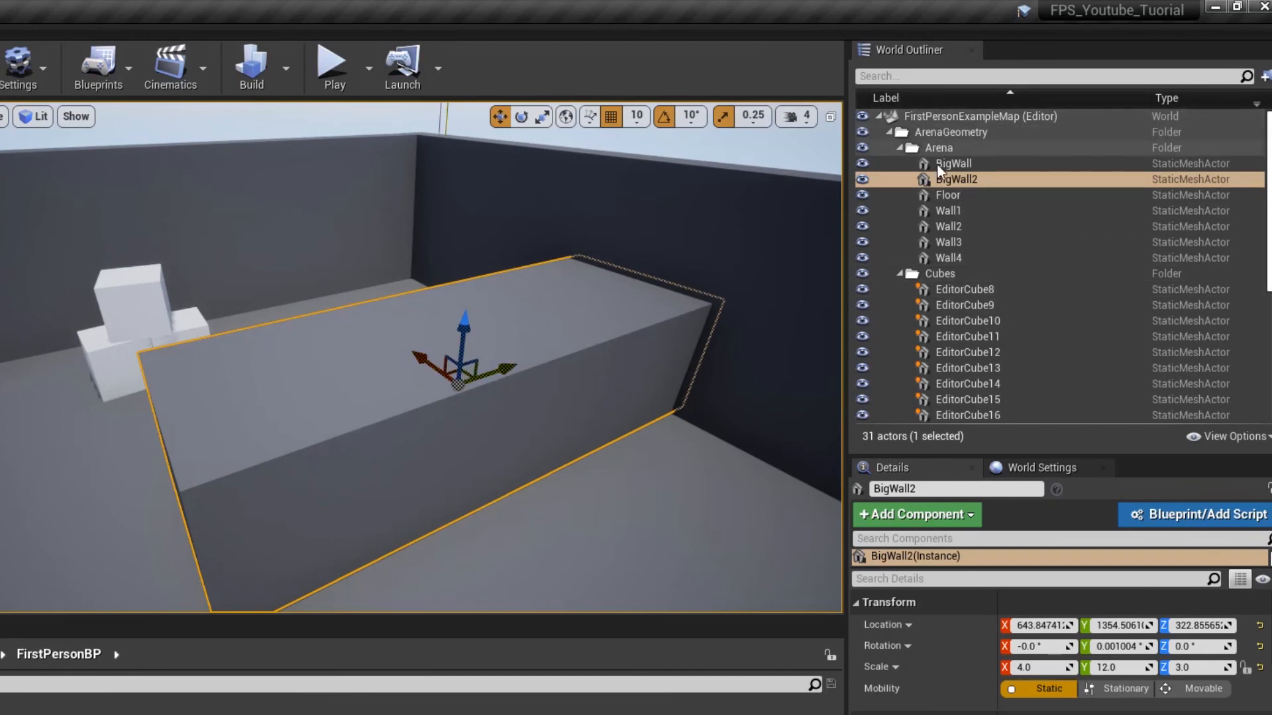
{"action": "scroll", "coordinate": [992, 190], "scroll_direction": "down", "scroll_amount": 5}
{"action": "scroll", "coordinate": [992, 196], "scroll_direction": "down", "scroll_amount": 2}
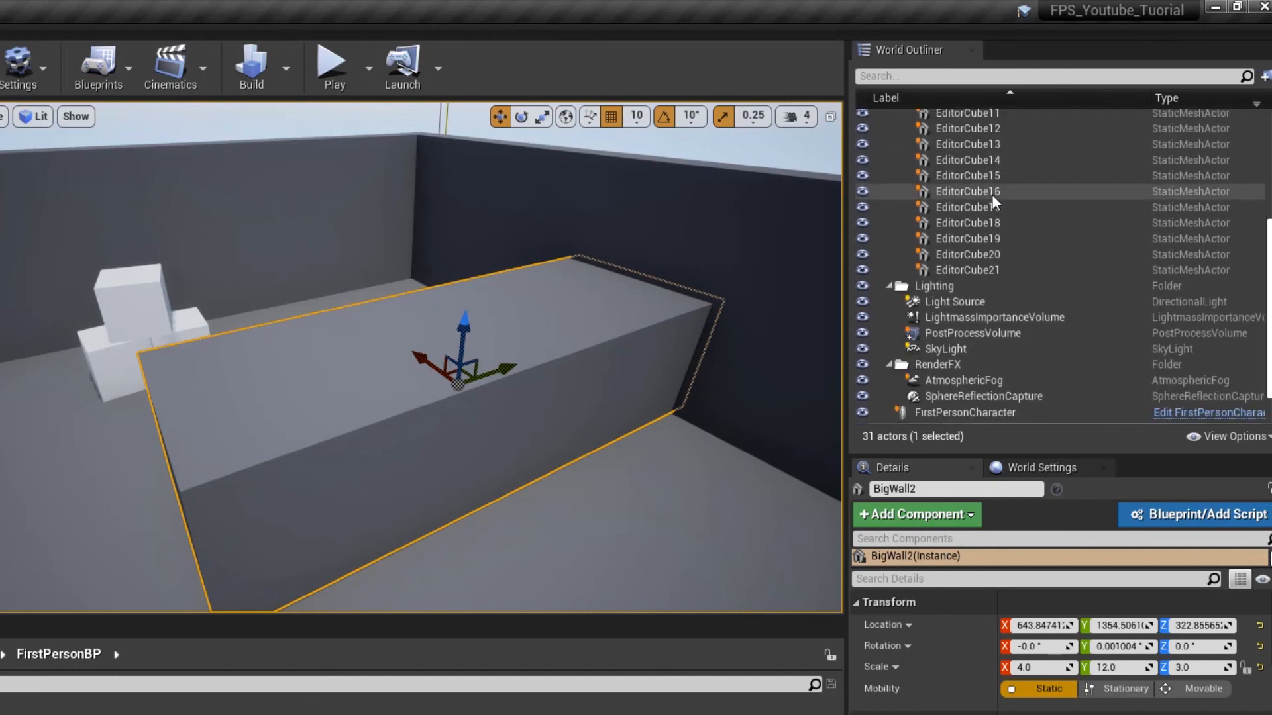
{"action": "scroll", "coordinate": [992, 196], "scroll_direction": "down", "scroll_amount": 1}
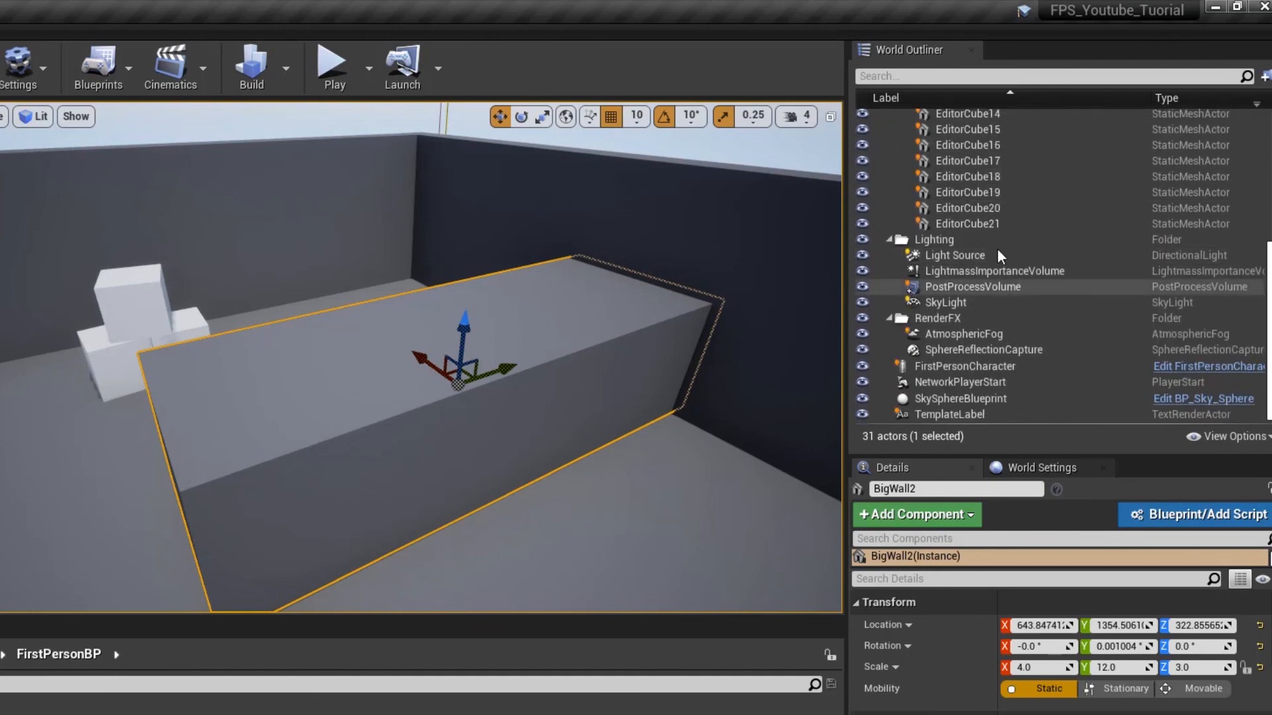
- Review the arena and the World Outliner's actors, inspecting SphereReflectionCapture and AtmosphericFog in the RenderFX folder
{"action": "right_click_drag", "start_coordinate": [132, 362], "coordinate": [411, 371]}
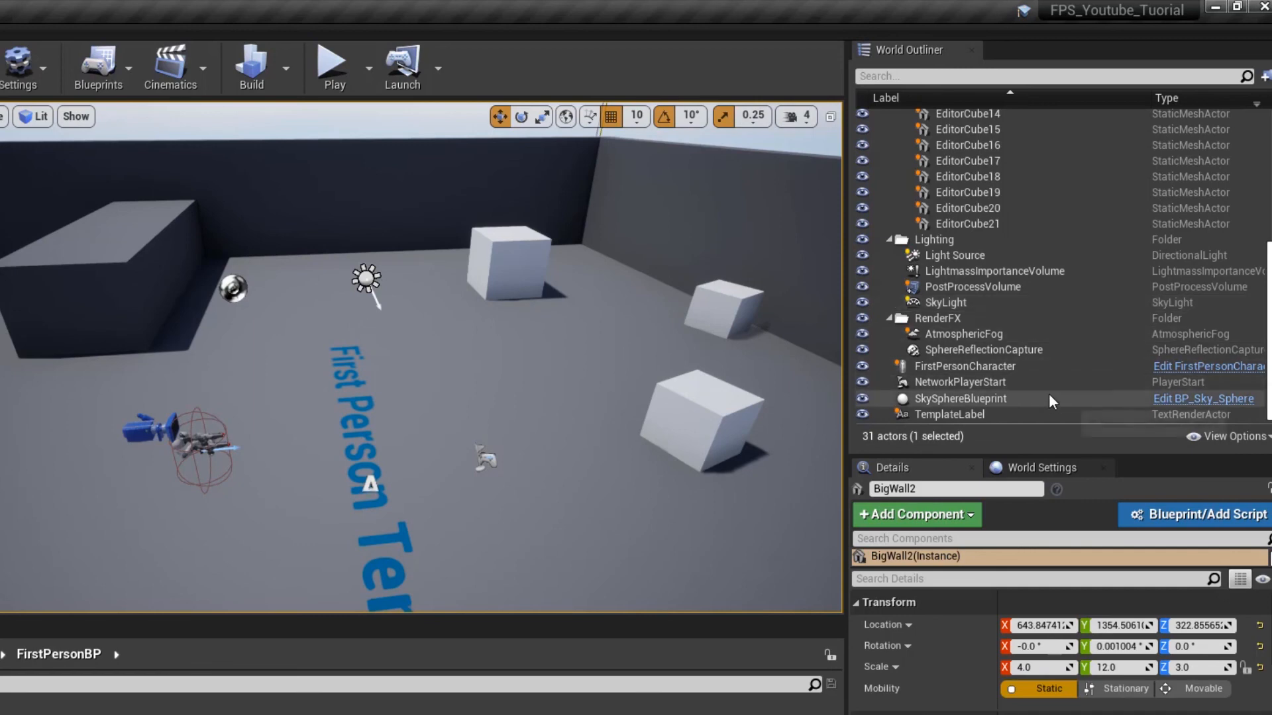
{"action": "scroll", "coordinate": [1048, 393], "scroll_direction": "up", "scroll_amount": 5}
{"action": "scroll", "coordinate": [1034, 159], "scroll_direction": "down", "scroll_amount": 5}
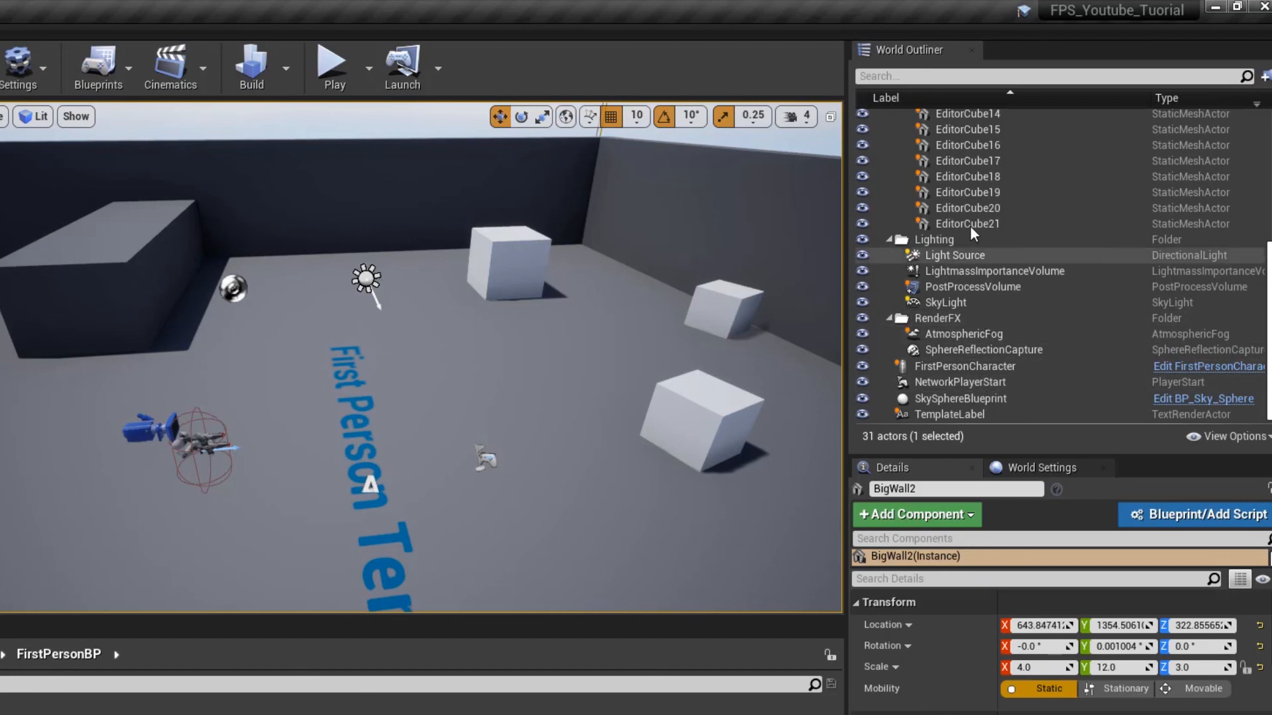
{"action": "scroll", "coordinate": [977, 240], "scroll_direction": "up", "scroll_amount": 8}
{"action": "scroll", "coordinate": [978, 192], "scroll_direction": "down", "scroll_amount": 8}
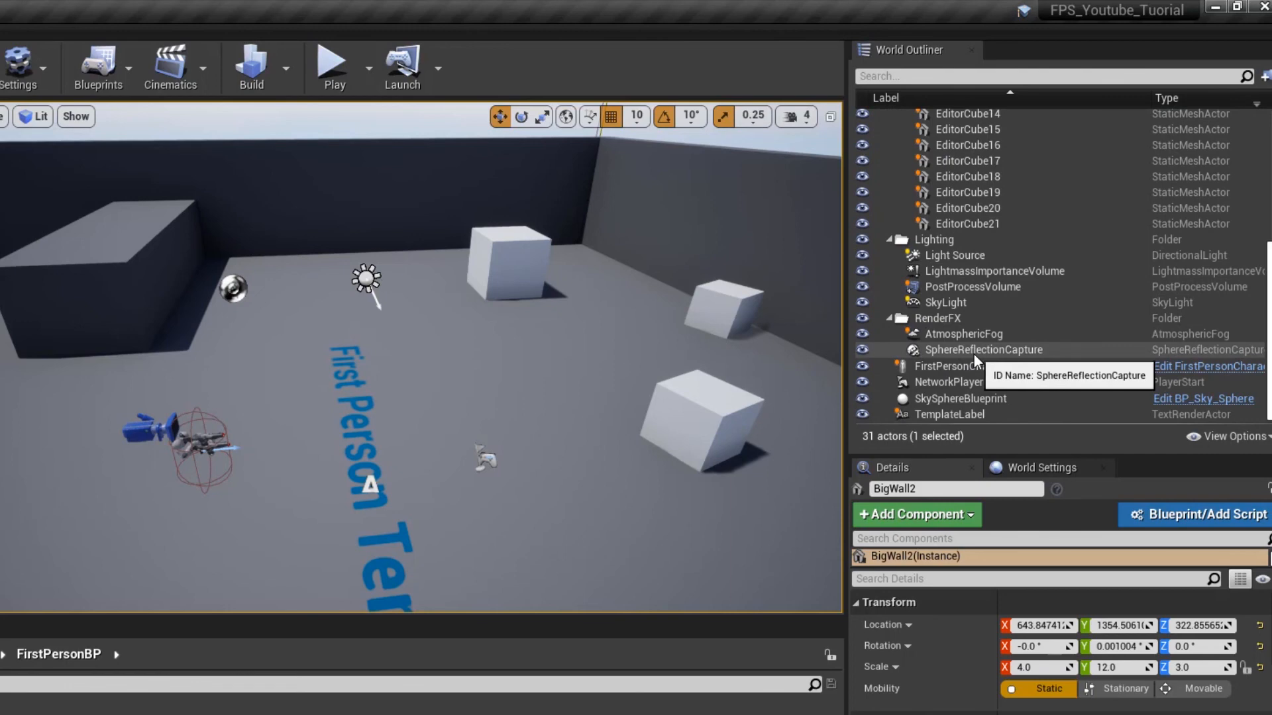
{"action": "left_click", "coordinate": [973, 353]}
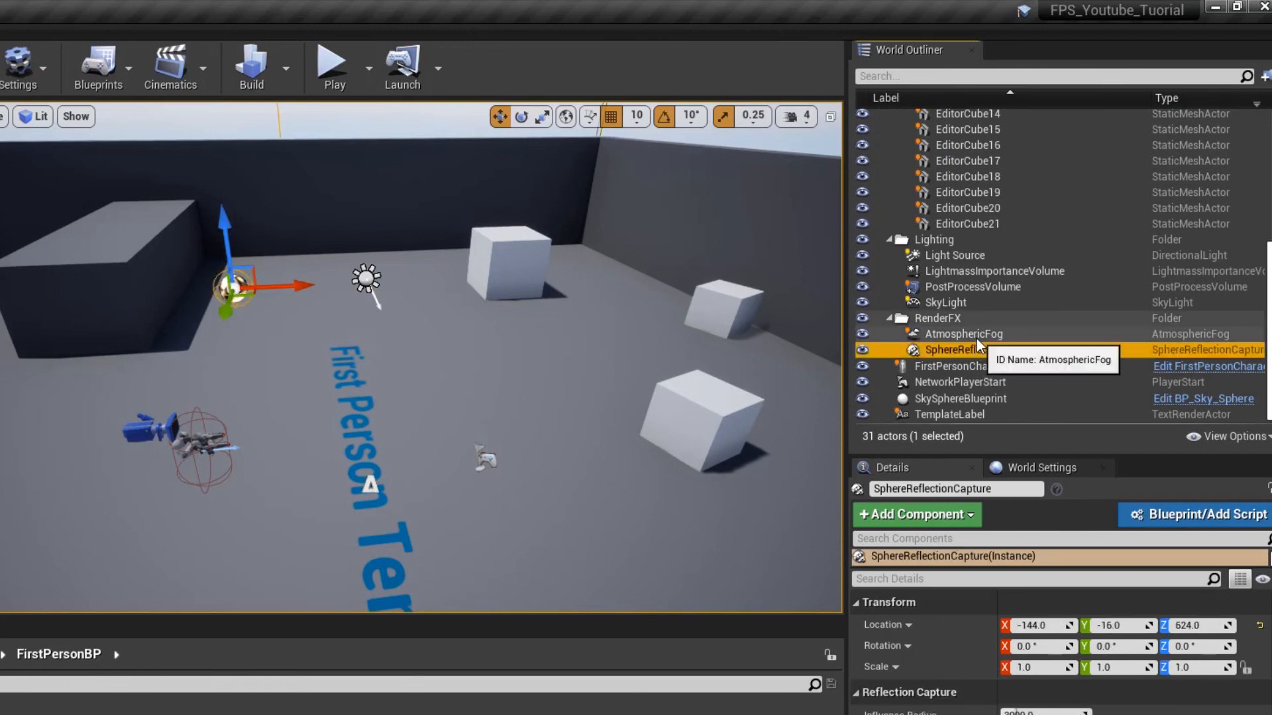
{"action": "left_click", "coordinate": [978, 341]}
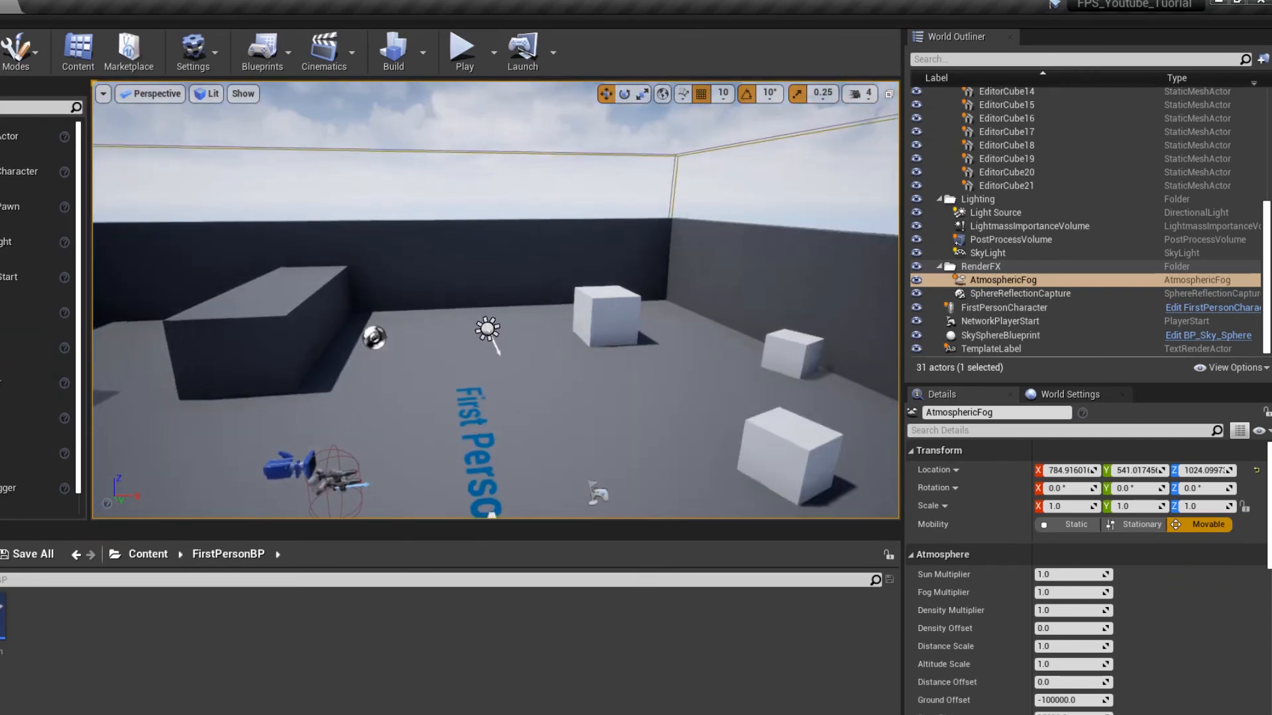
- Select the Light Source actor in the Lighting folder to view its light properties
{"action": "right_click_drag", "start_coordinate": [495, 300], "coordinate": [663, 311]}
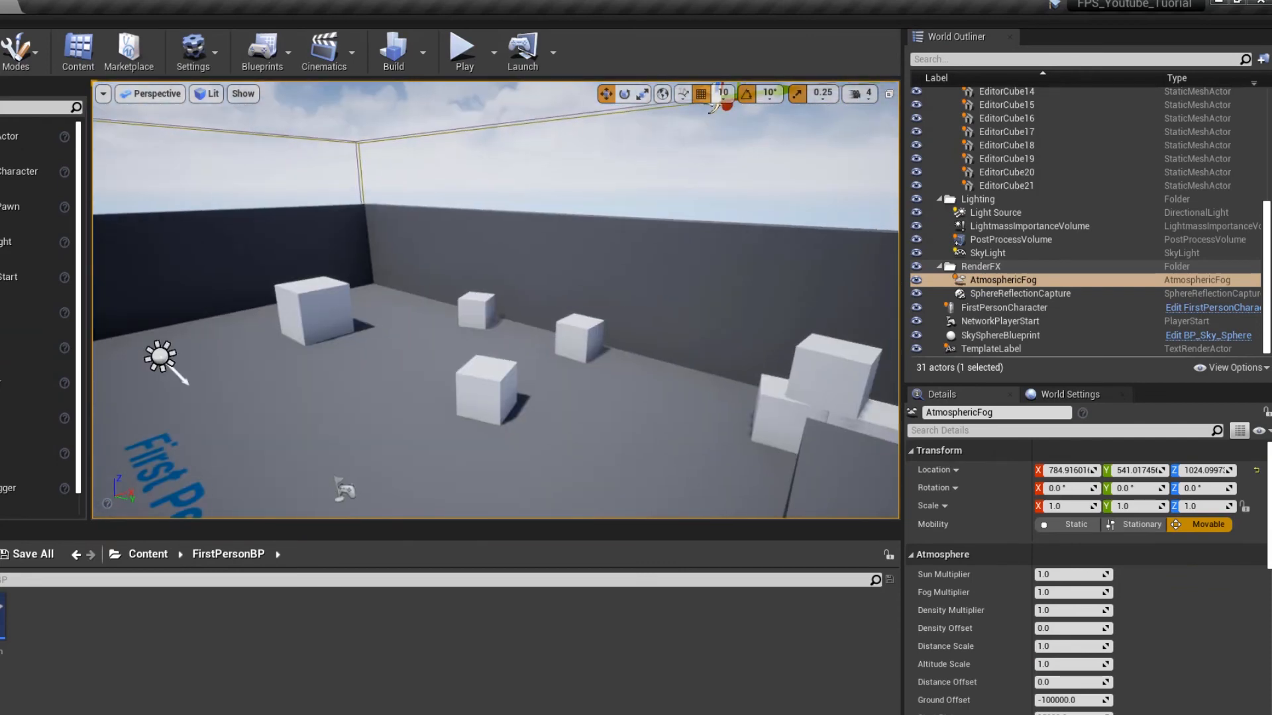
{"action": "left_click", "coordinate": [996, 204]}
{"action": "left_click", "coordinate": [996, 213]}
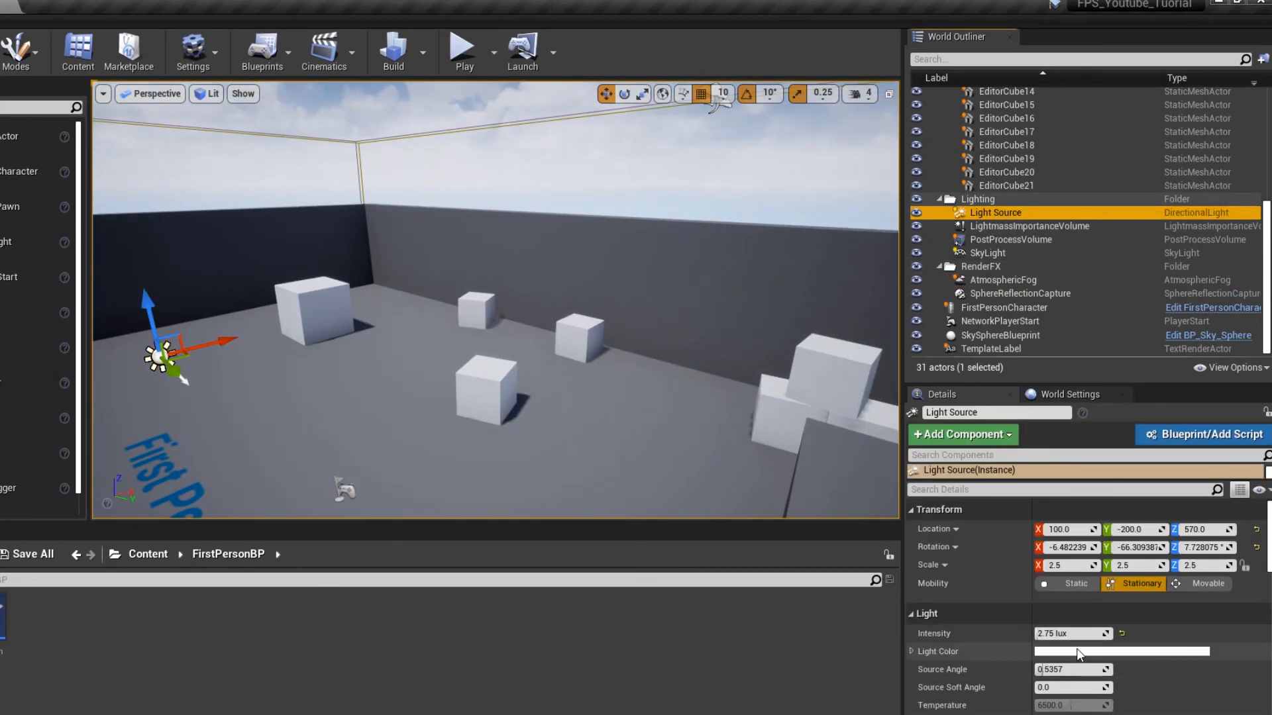
- Look around the arena from several angles and go through the World Outliner's list of arena, cube and lighting actors
{"action": "scroll", "coordinate": [1105, 219], "scroll_direction": "up", "scroll_amount": 6}
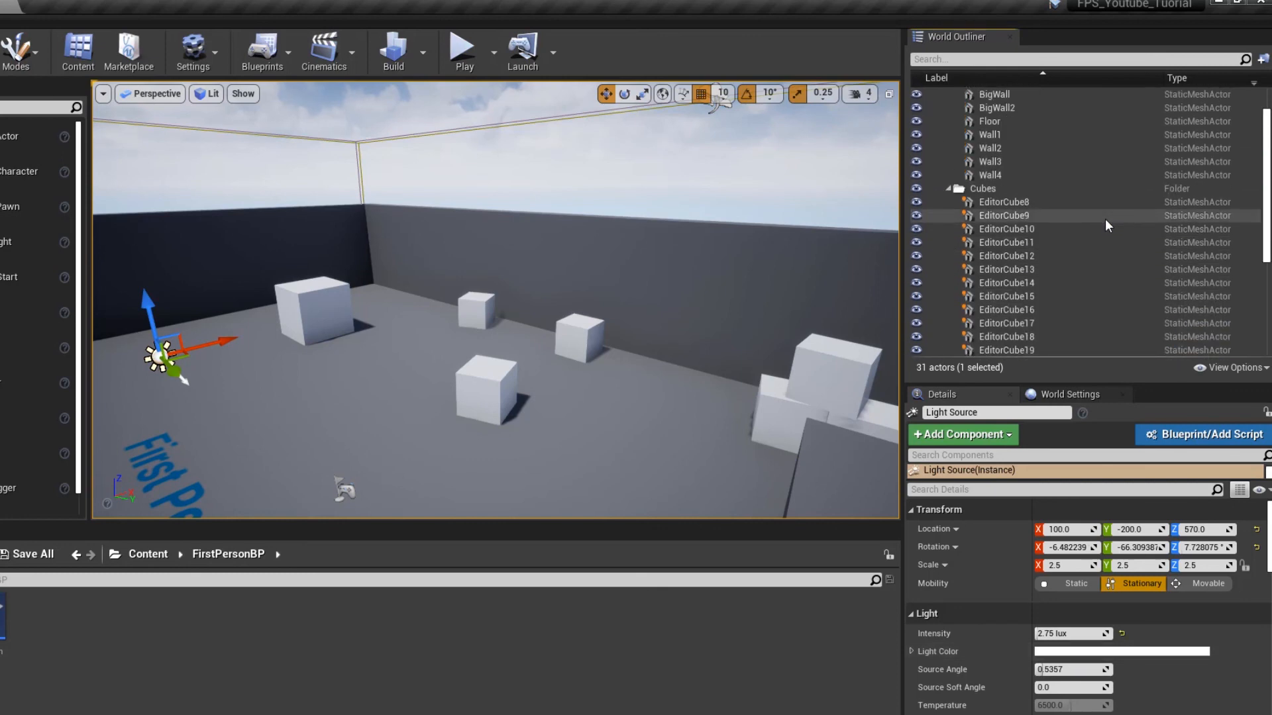
{"action": "right_click_drag", "start_coordinate": [734, 351], "coordinate": [439, 471]}
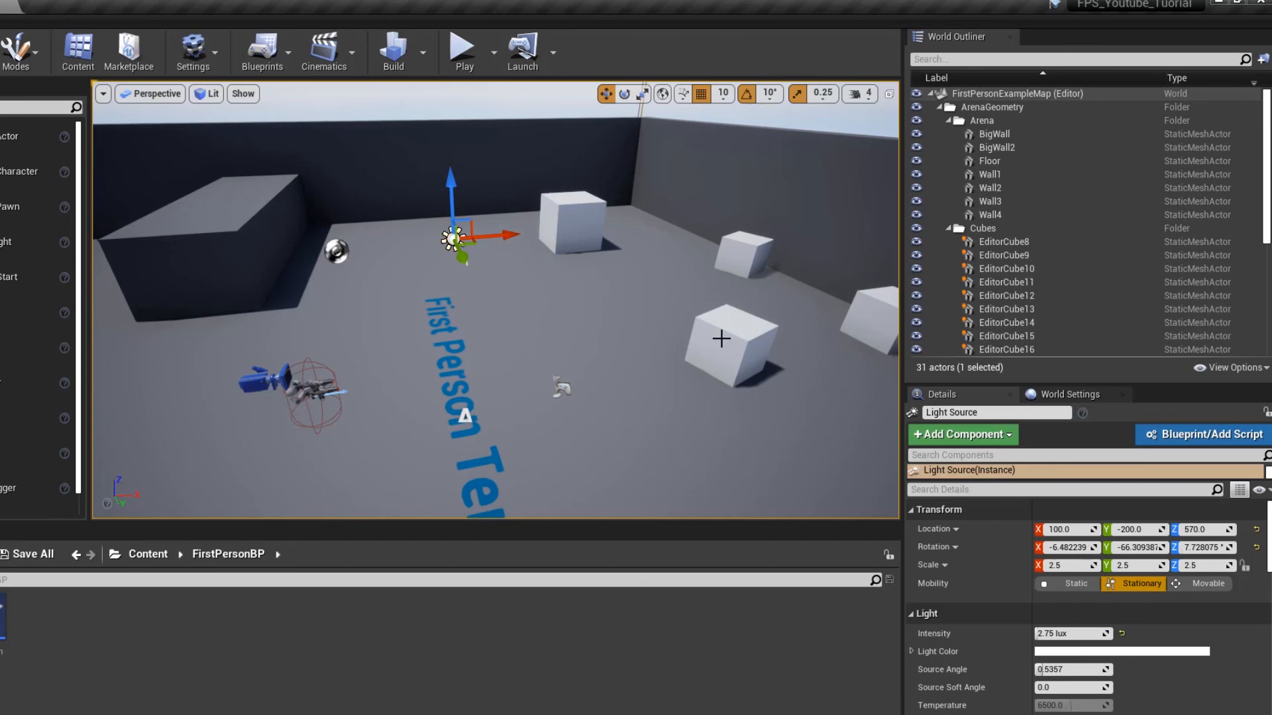
{"action": "right_click_drag", "start_coordinate": [526, 250], "coordinate": [335, 266]}
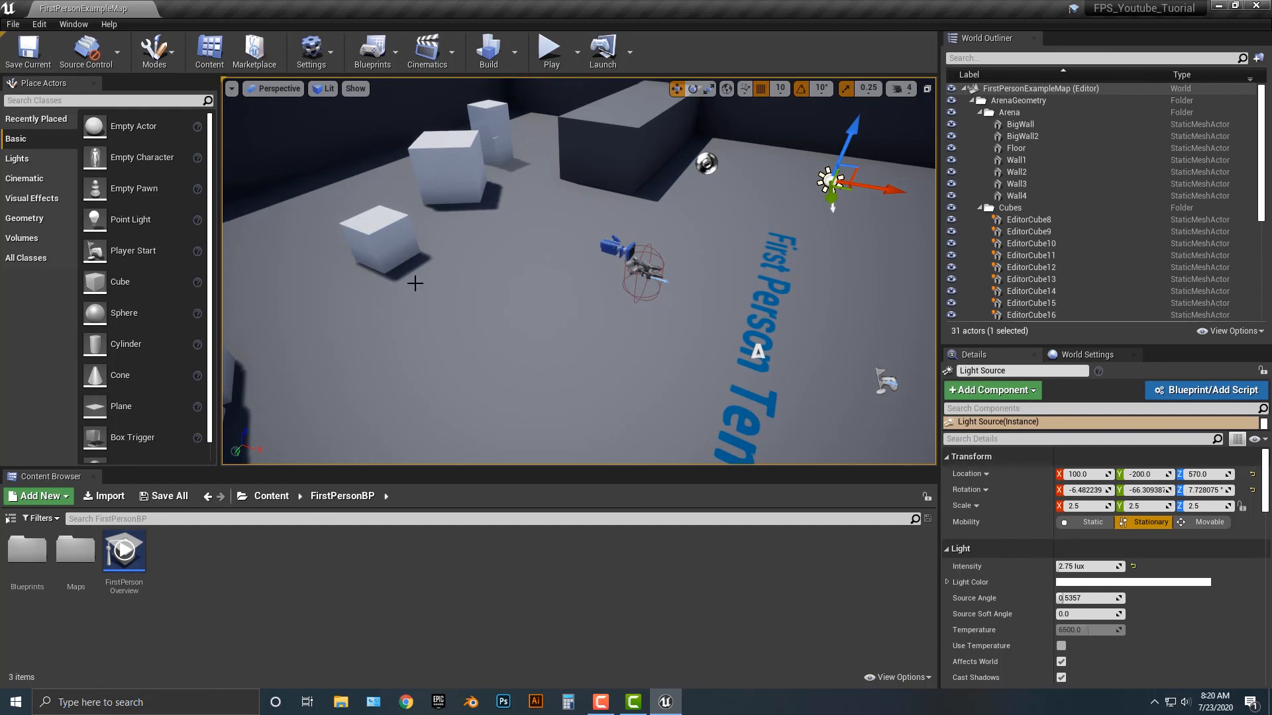
{"action": "right_click_drag", "start_coordinate": [763, 341], "coordinate": [861, 326]}
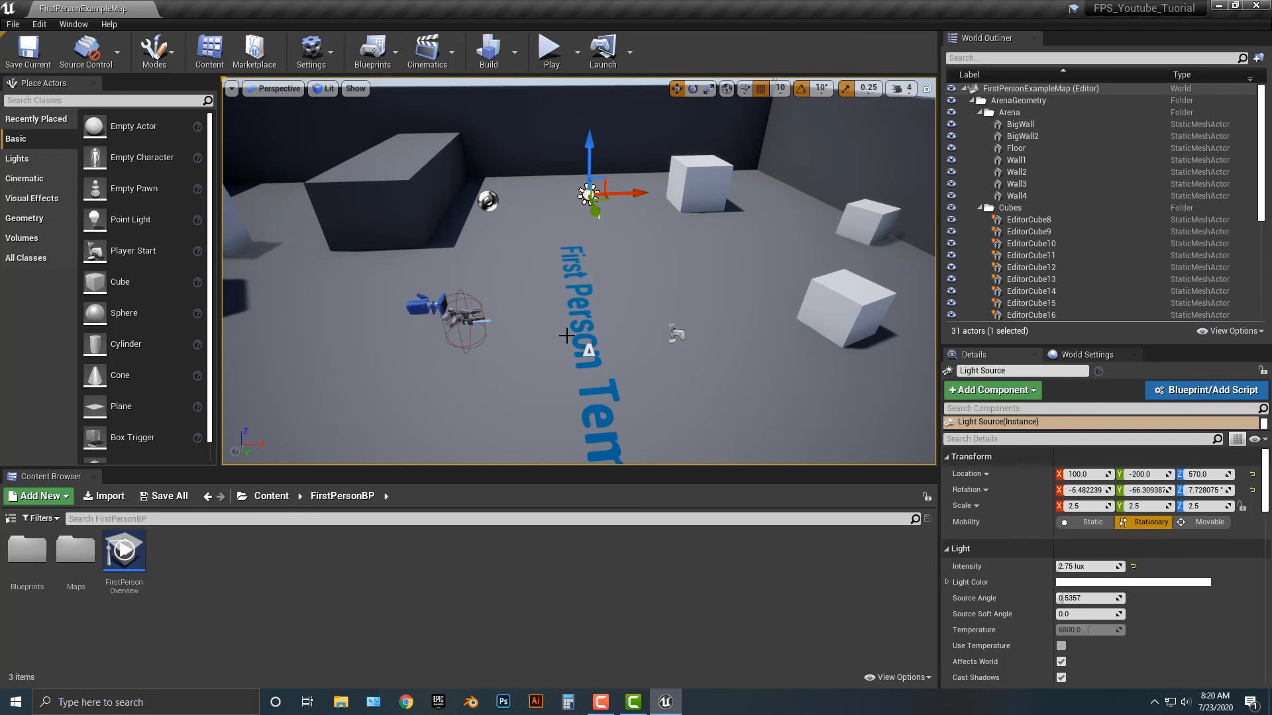
{"action": "scroll", "coordinate": [1071, 150], "scroll_direction": "down", "scroll_amount": 3}
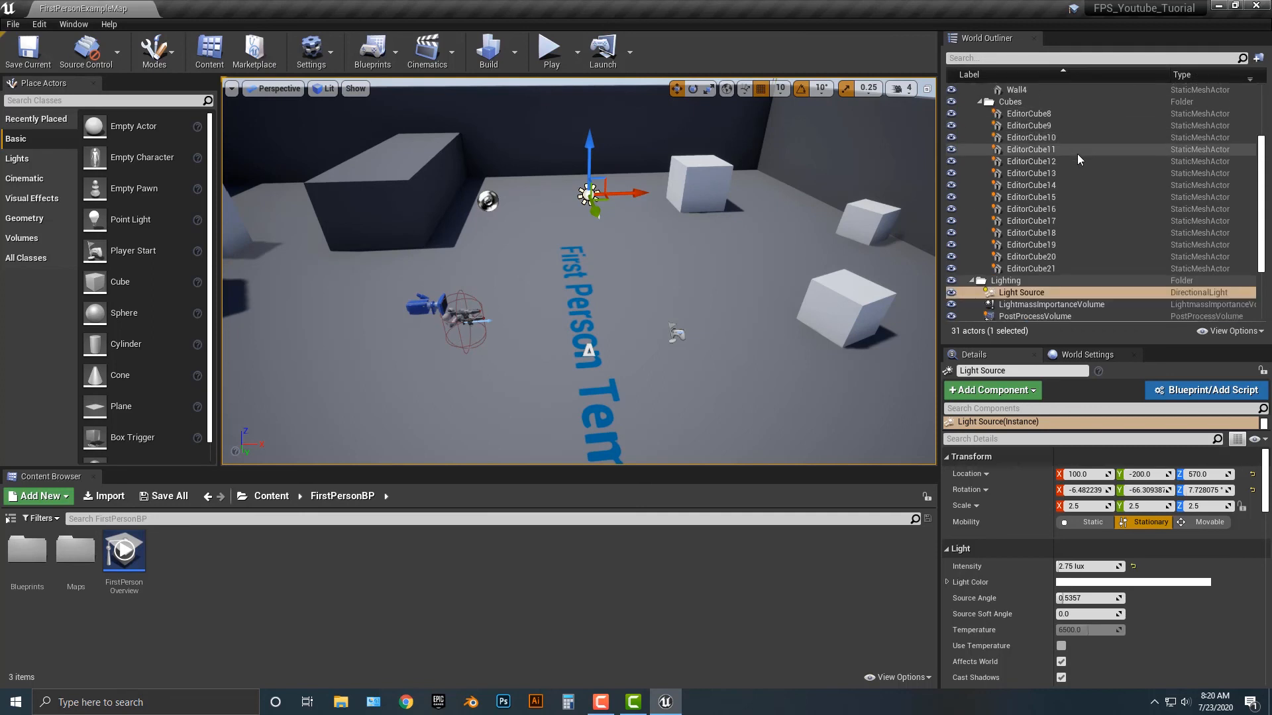
{"action": "scroll", "coordinate": [1078, 162], "scroll_direction": "down", "scroll_amount": 3}
{"action": "scroll", "coordinate": [1039, 157], "scroll_direction": "up", "scroll_amount": 8}
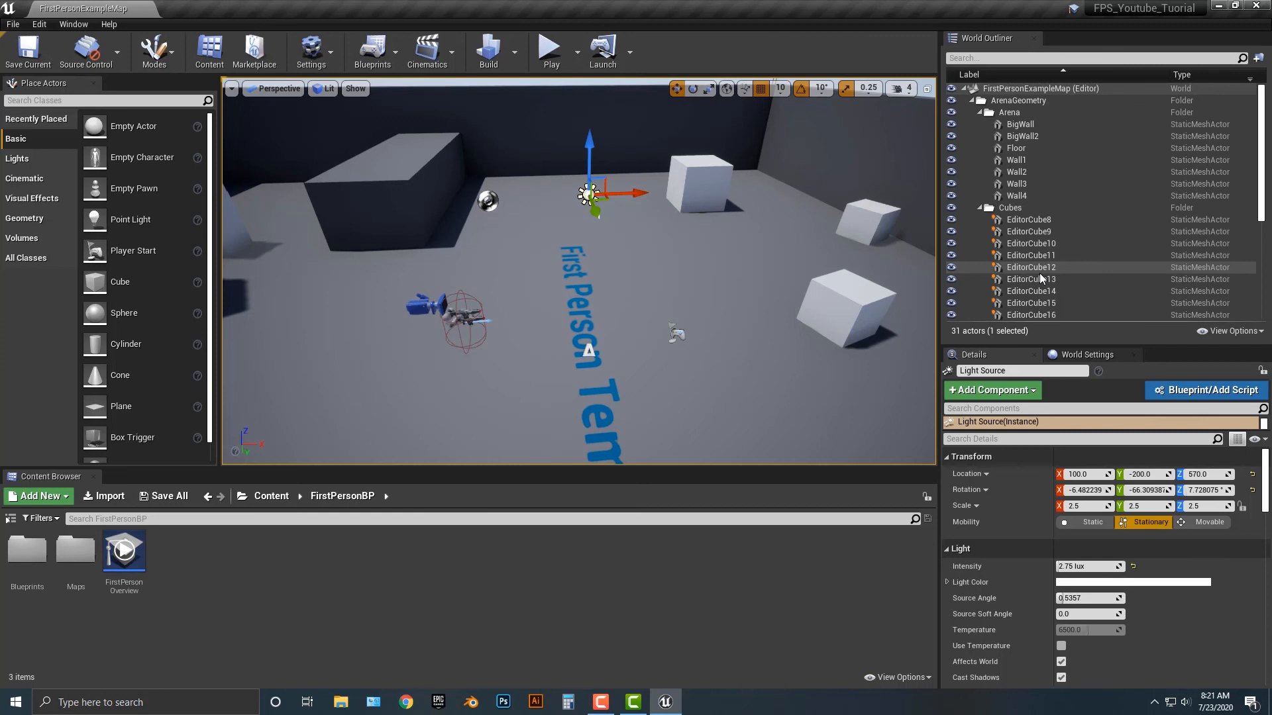
{"action": "right_click_drag", "start_coordinate": [637, 309], "coordinate": [673, 291]}
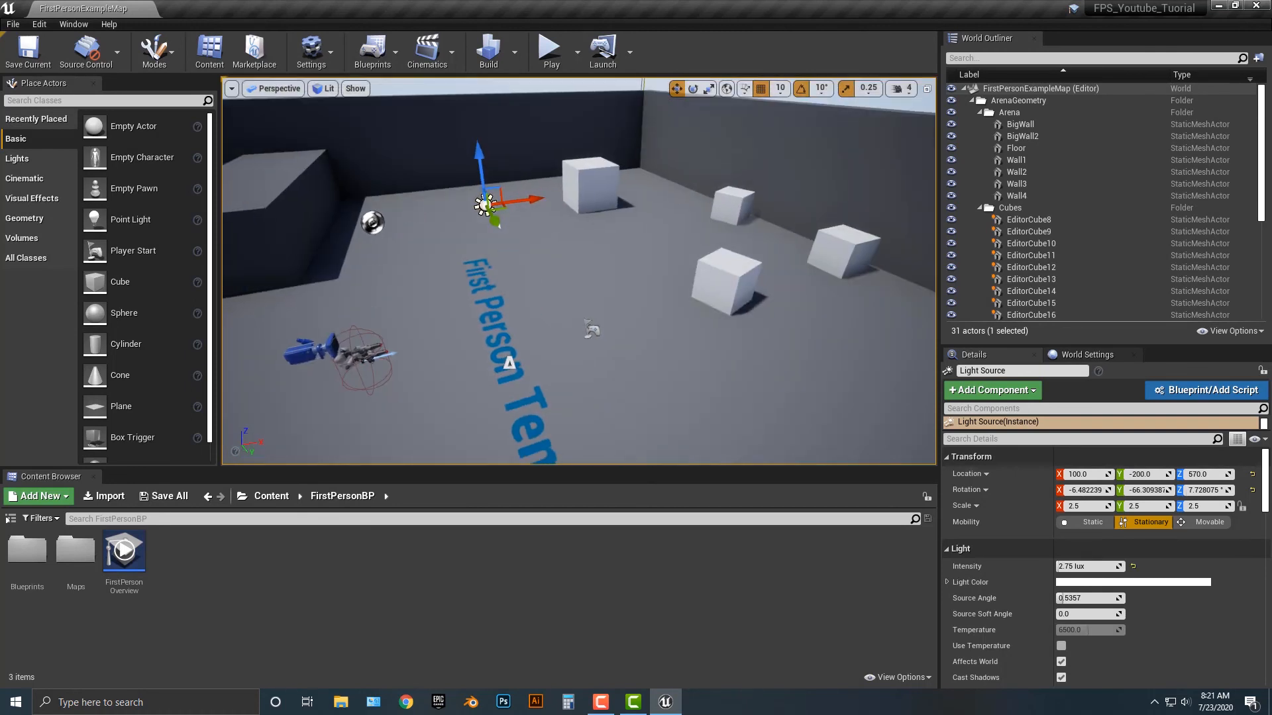